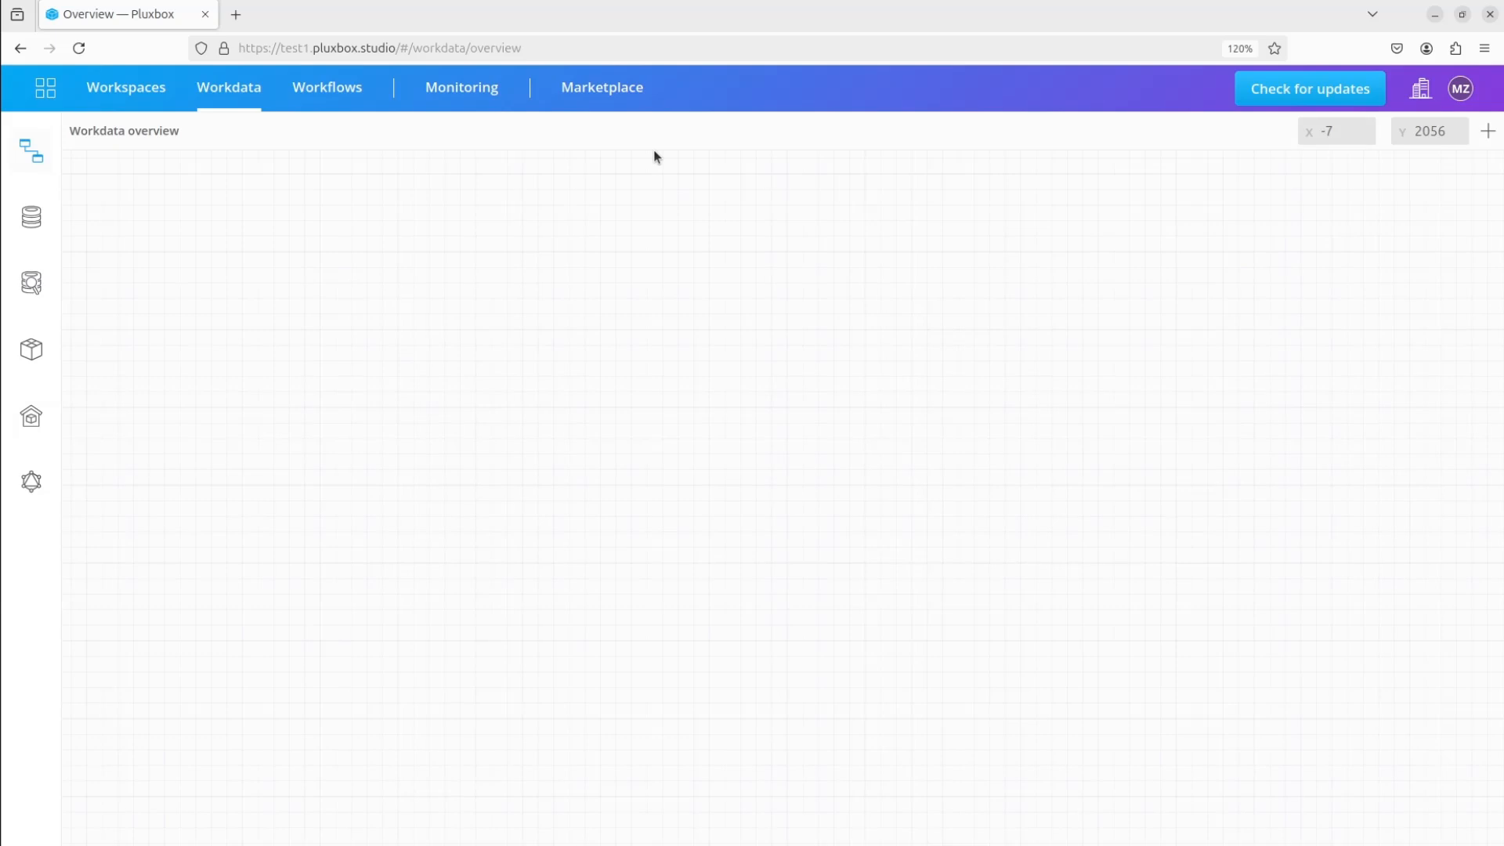
Open the details of the installed News API pluxin in the Marketplace to check its version and description
click(604, 89)
click(240, 260)
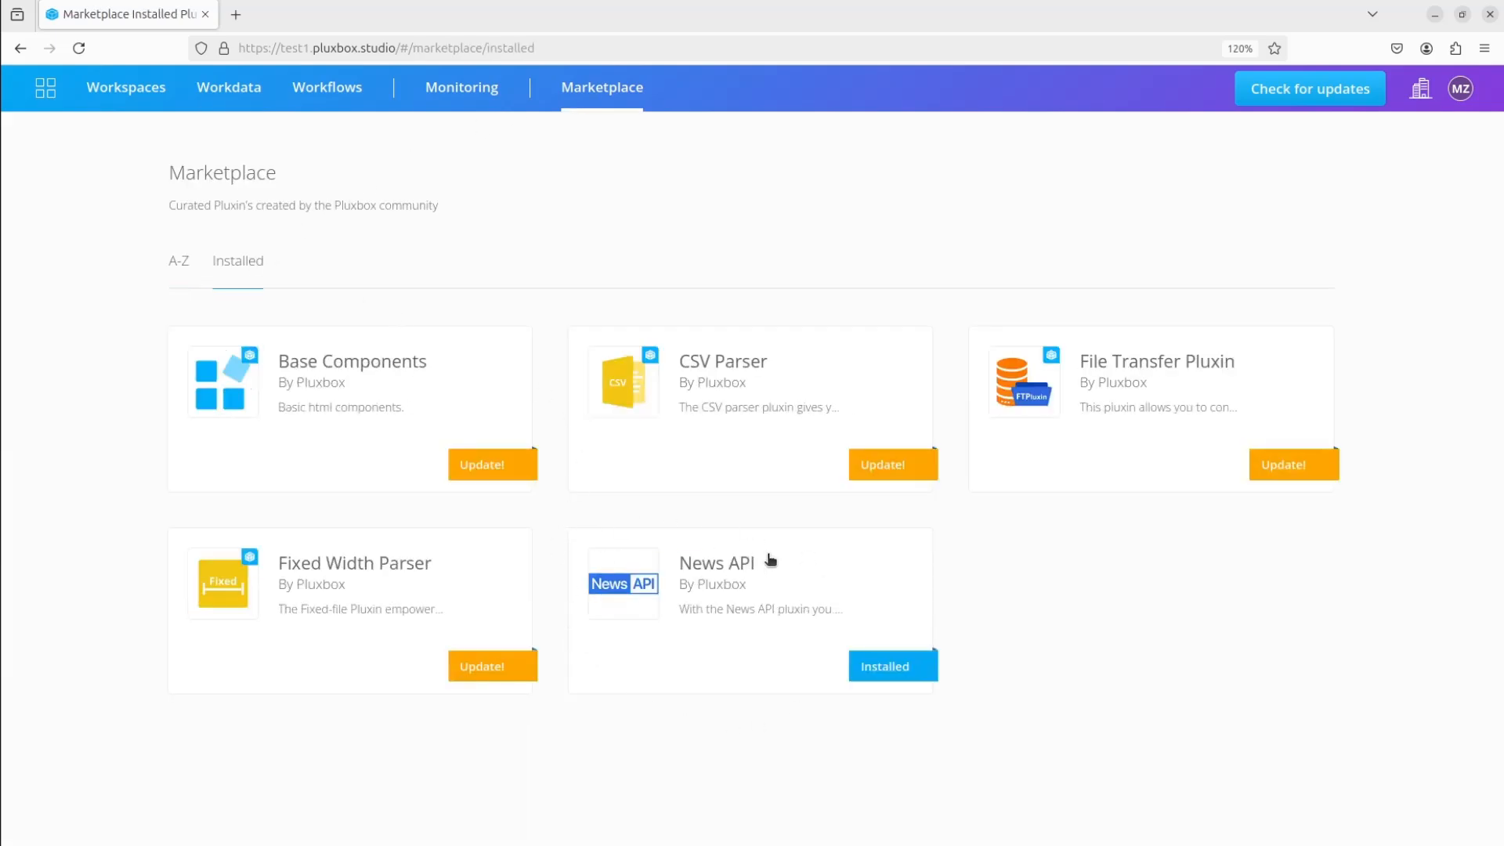
click(791, 627)
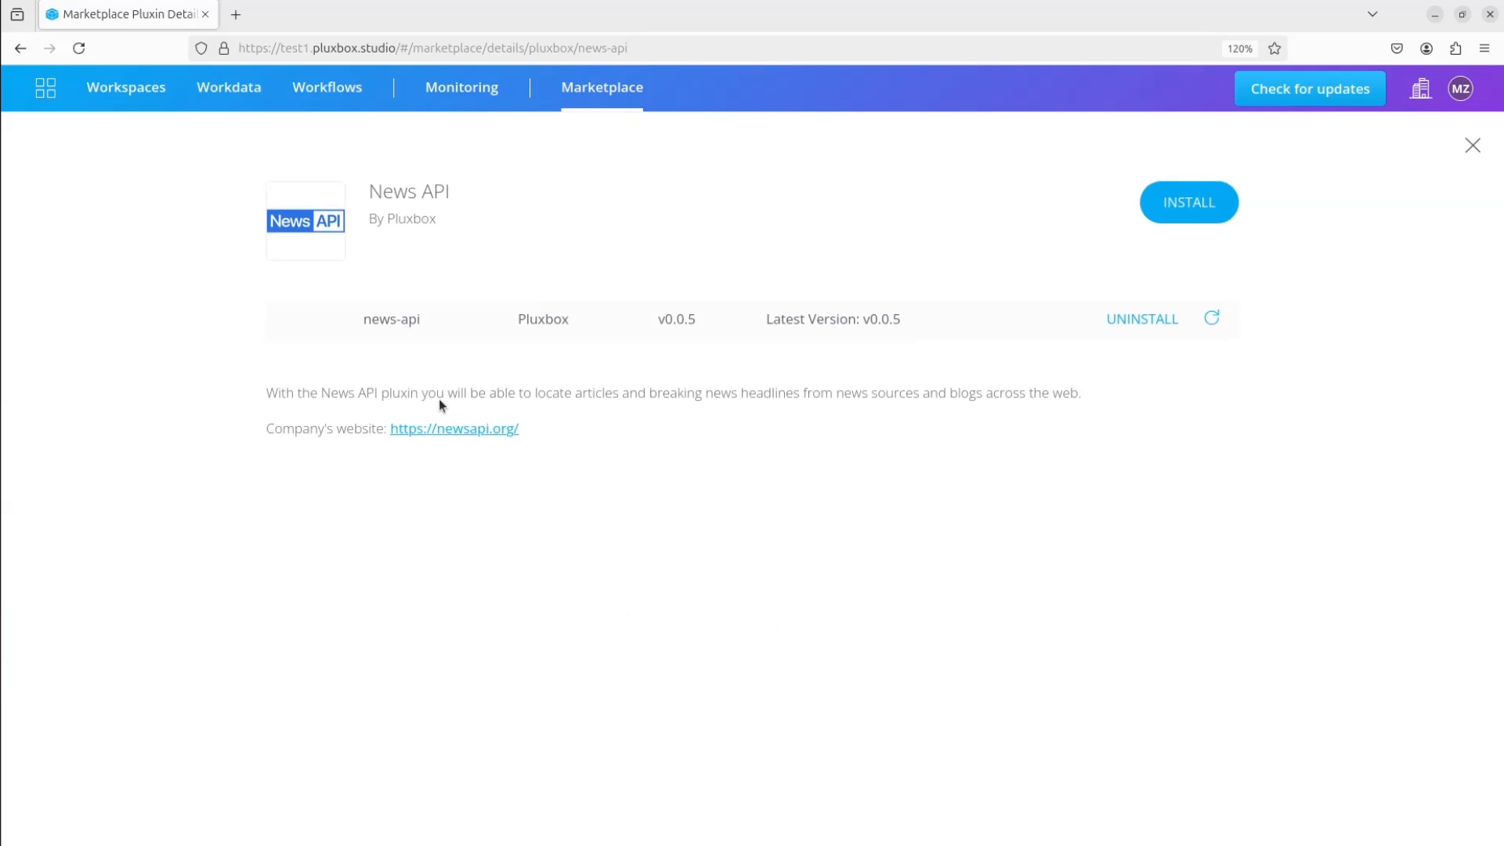
Start a new normal collection in Workdata with the title "News articles"
click(224, 93)
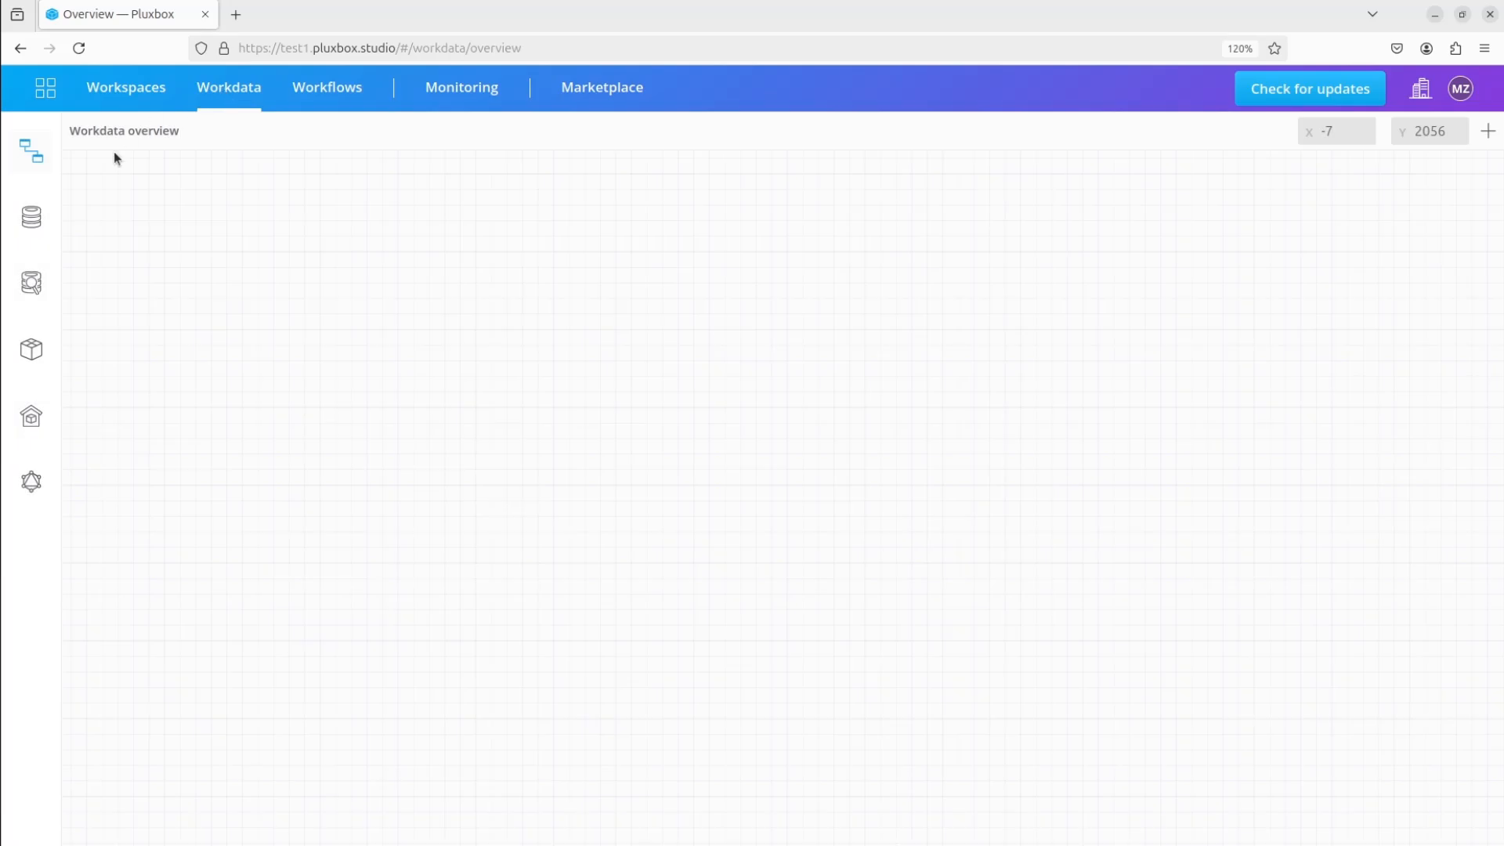
click(31, 219)
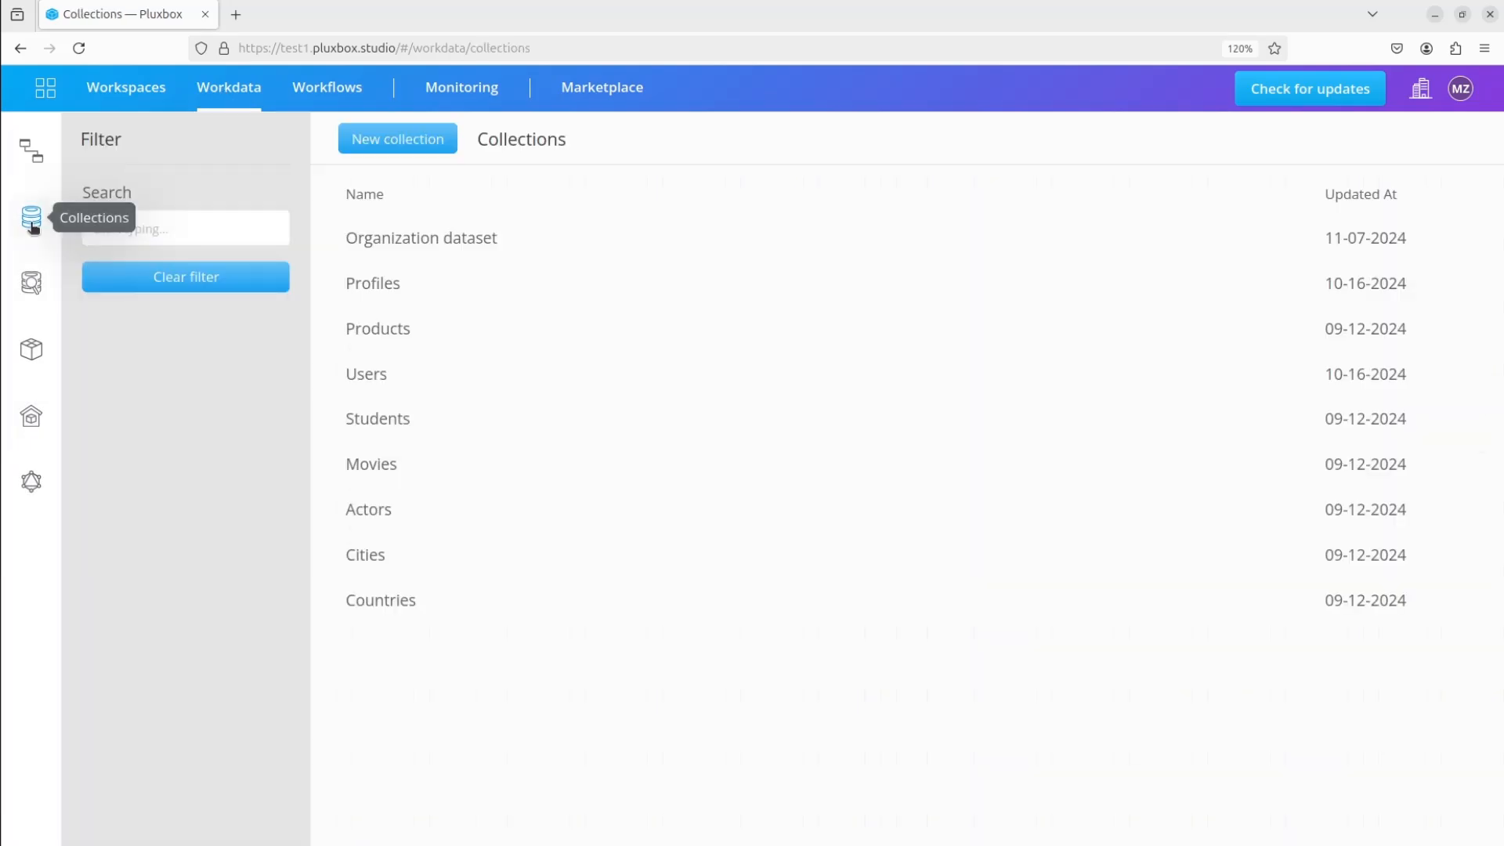
click(404, 149)
click(688, 231)
text(News articles)
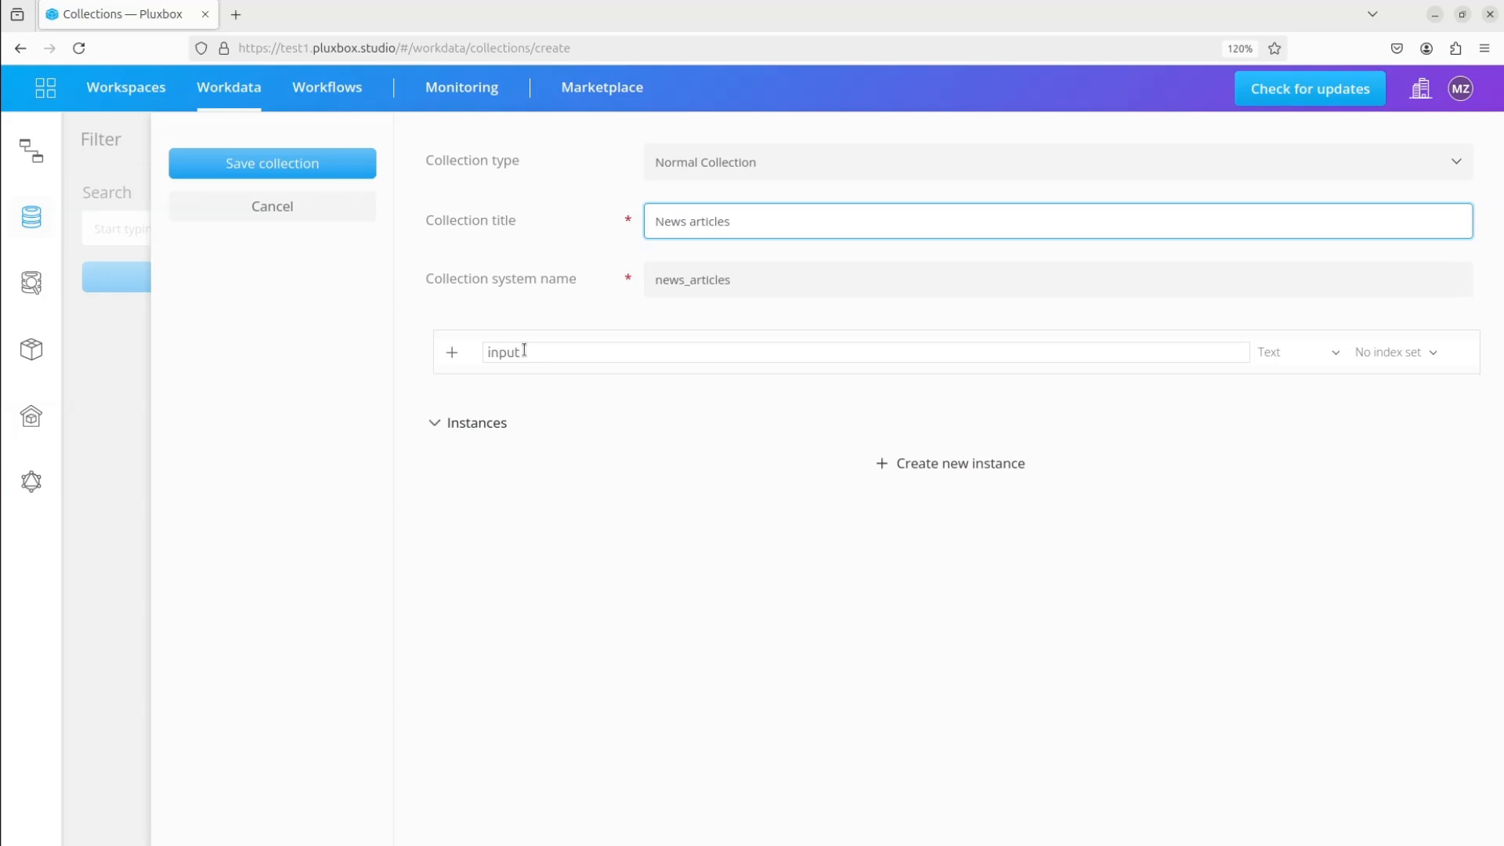
Rename the collection's default field to source and add two text fields named image and body
drag(524, 350, 468, 350)
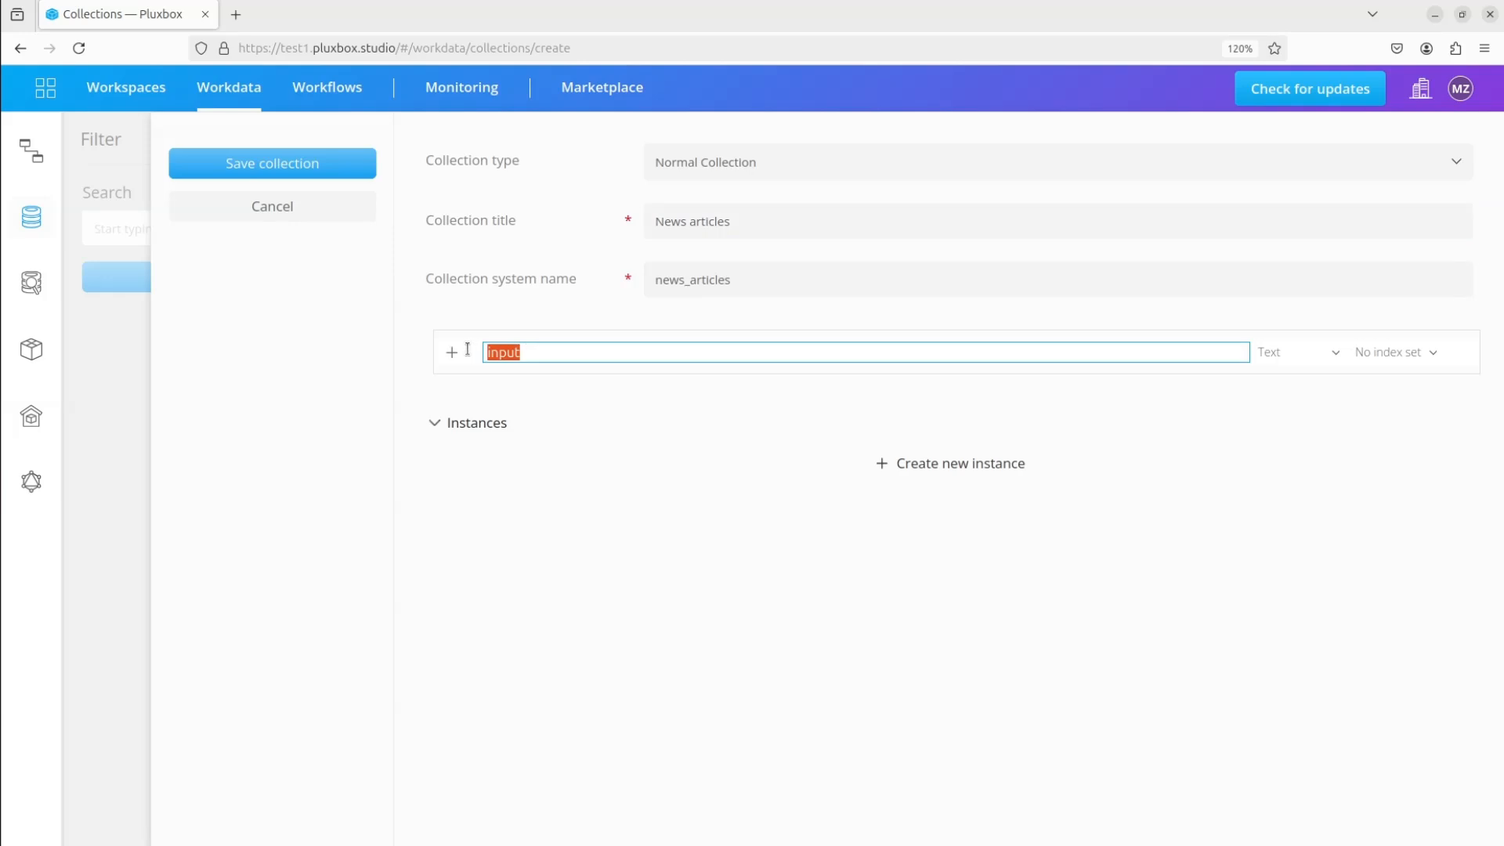
text(source)
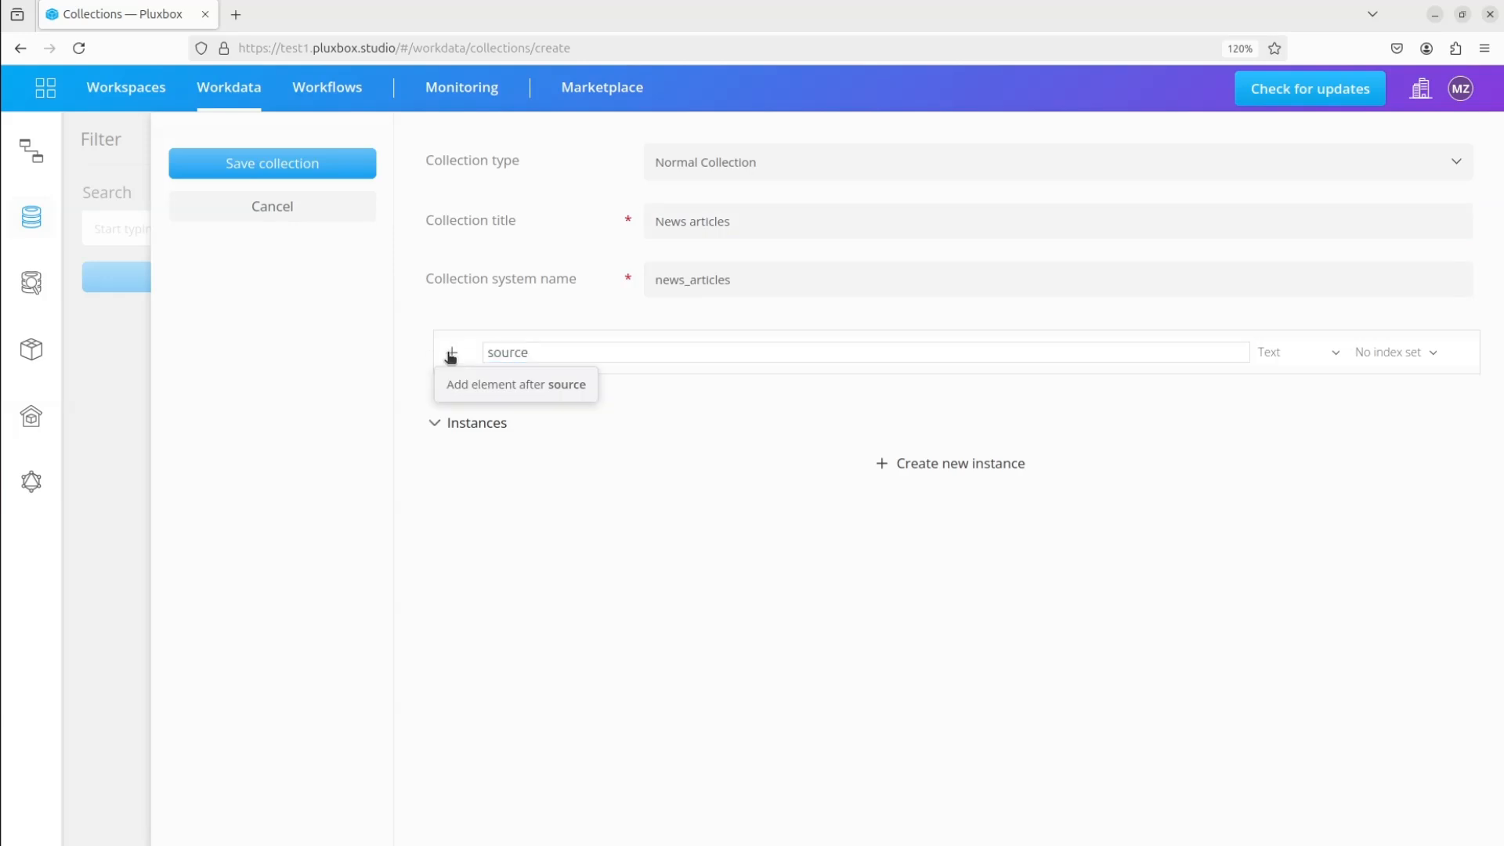
click(451, 352)
text(image)
click(453, 380)
text(body)
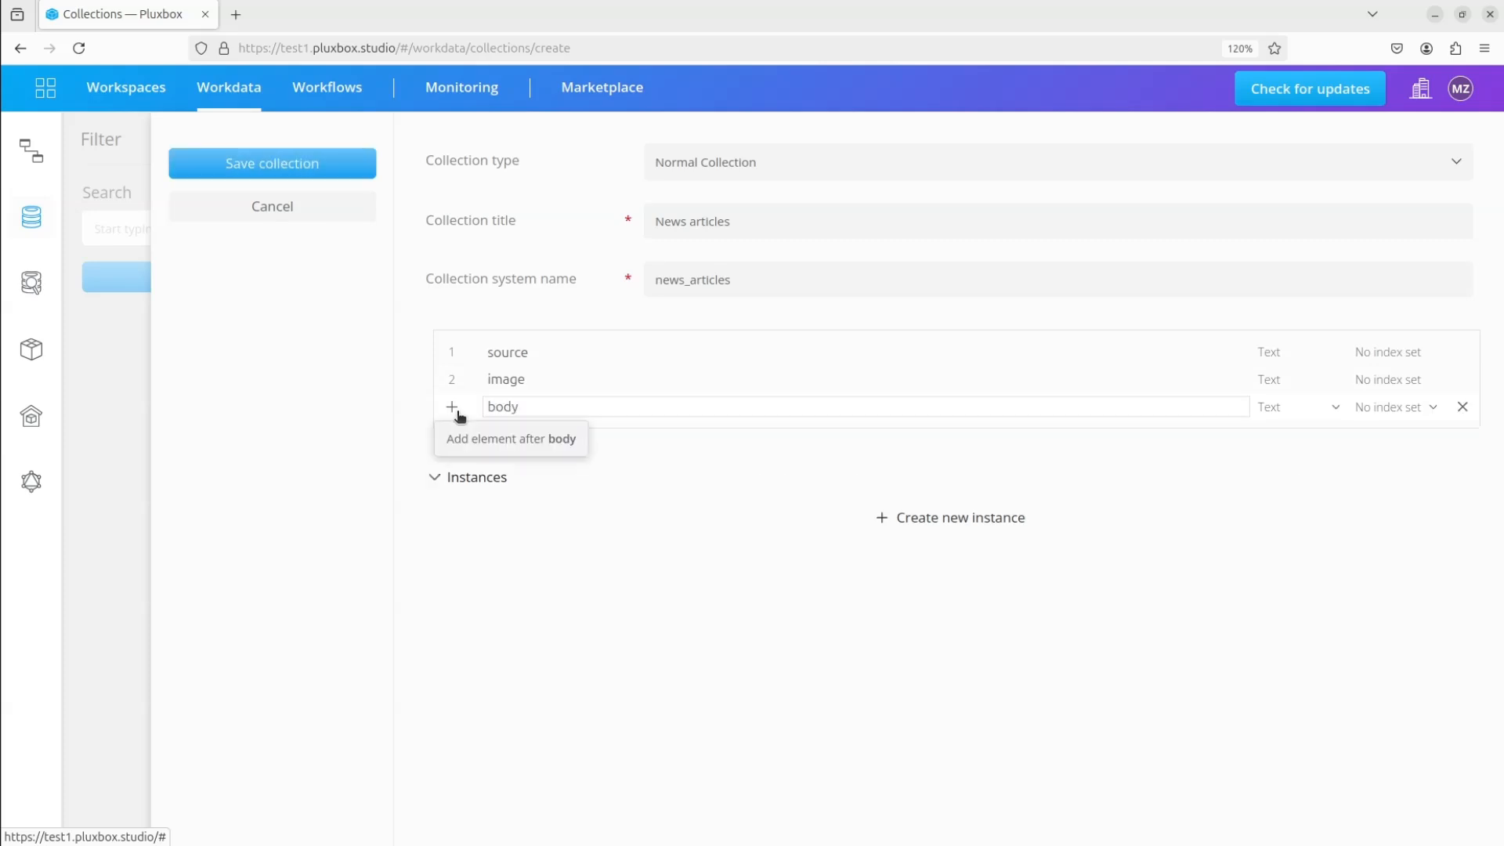
Add text fields named information, title and website after body, and save the collection
click(452, 407)
text(information)
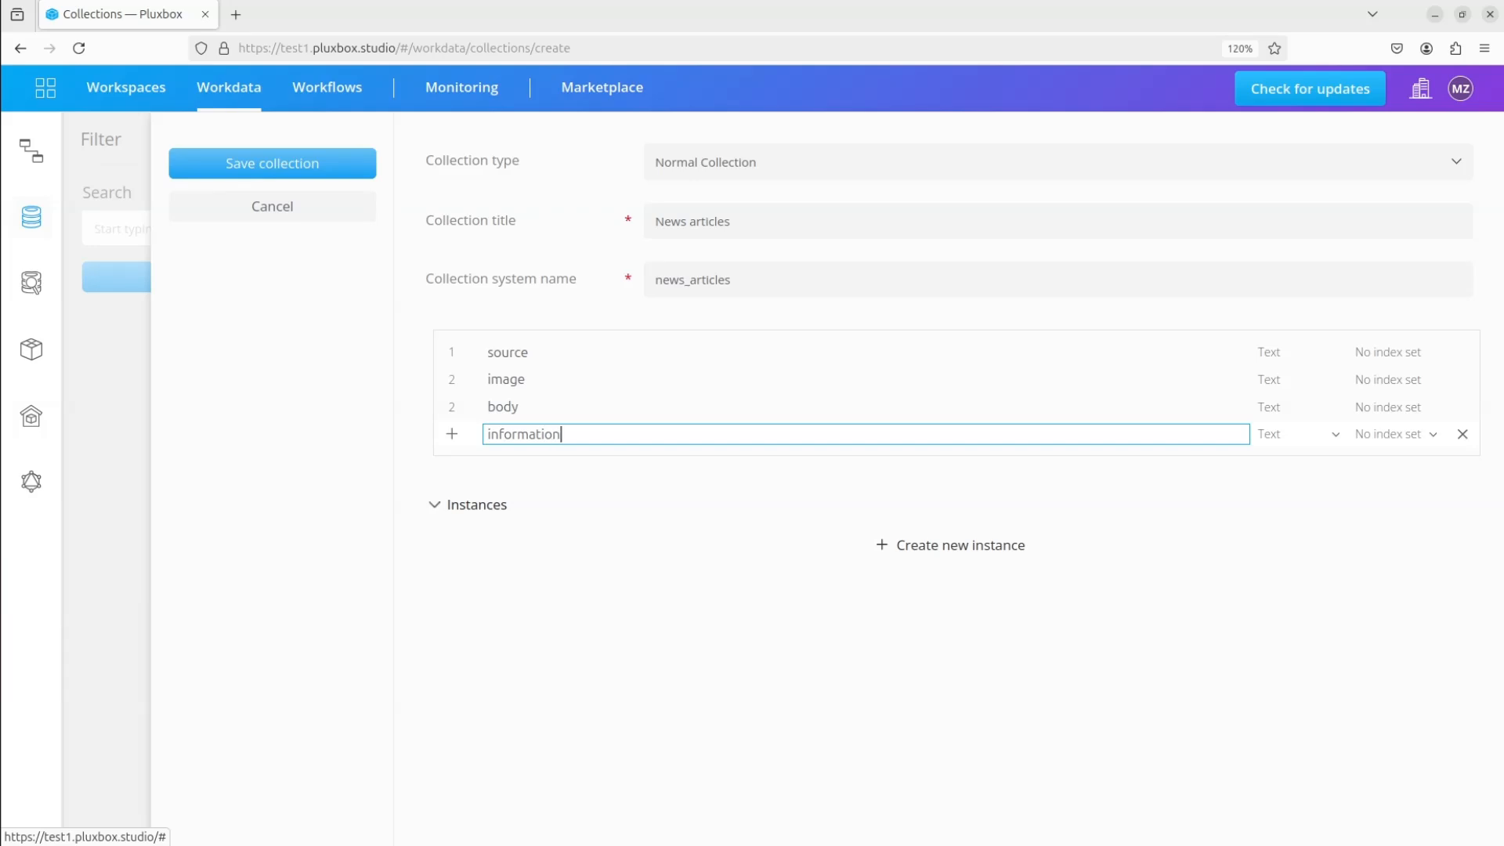
click(465, 437)
text(title)
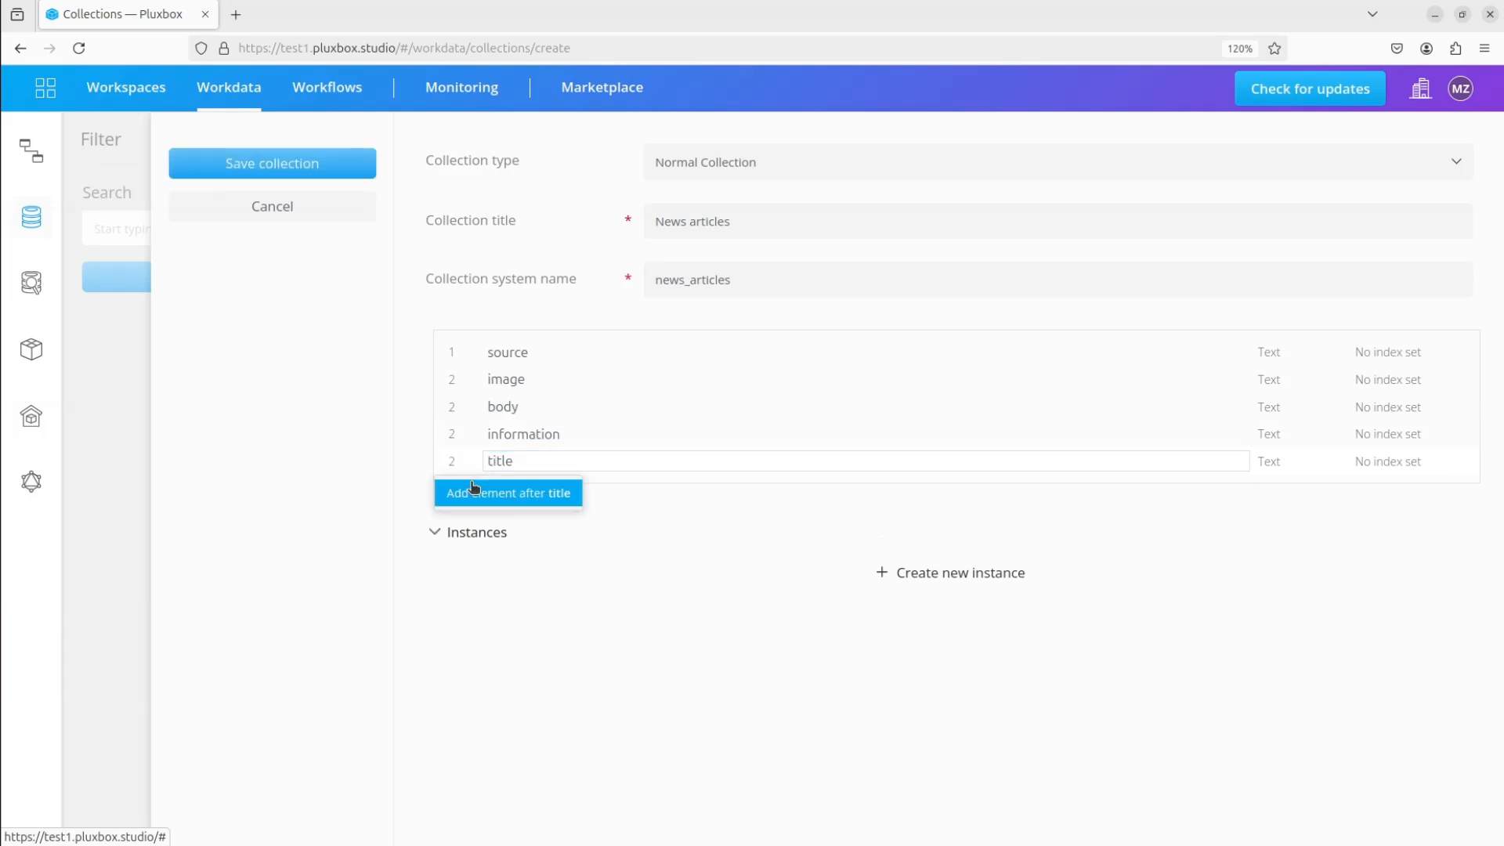
click(455, 461)
text(website)
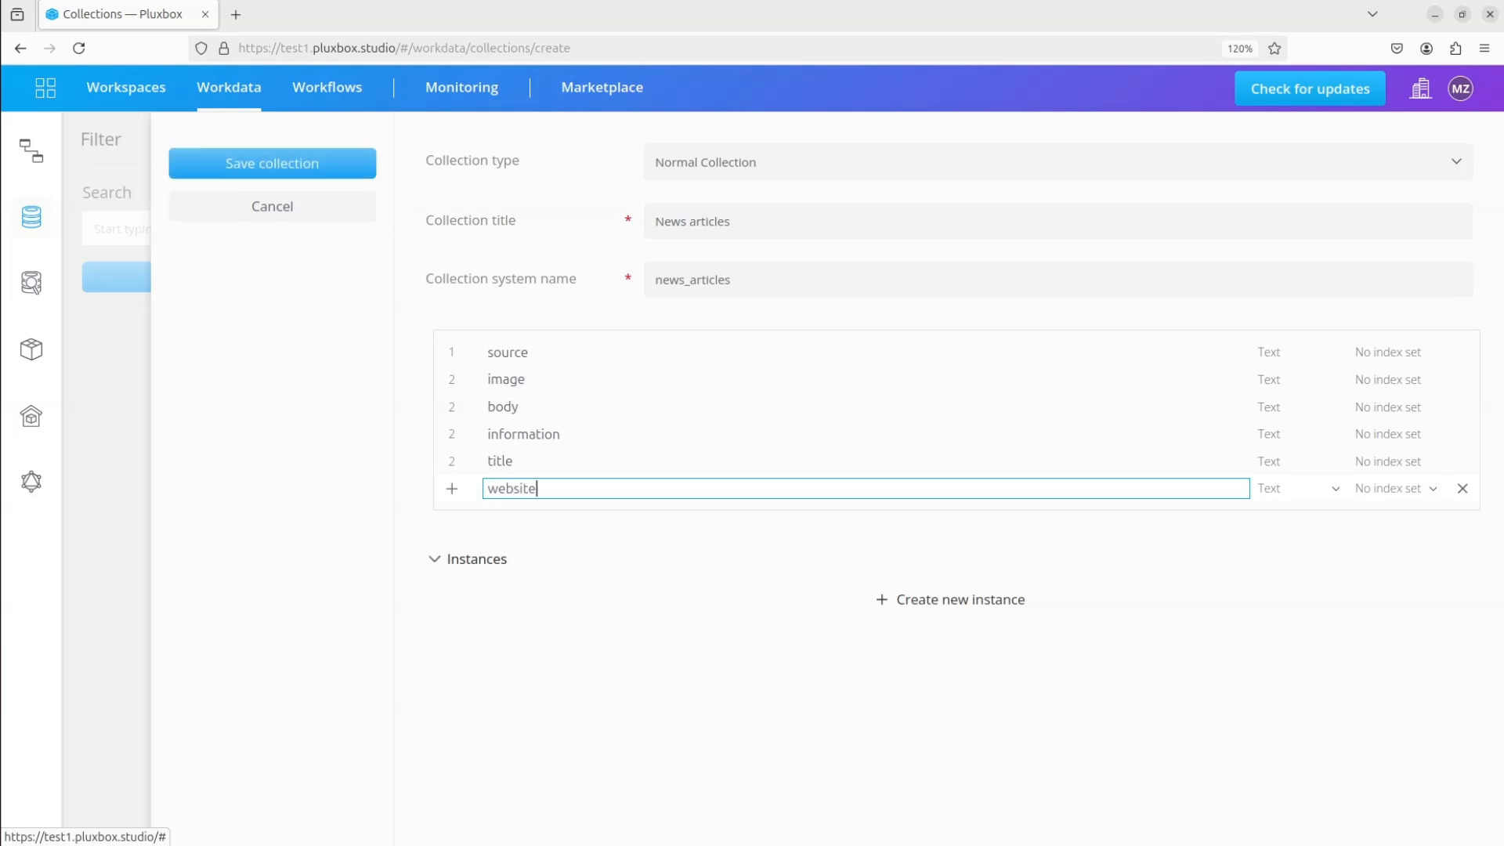
click(257, 166)
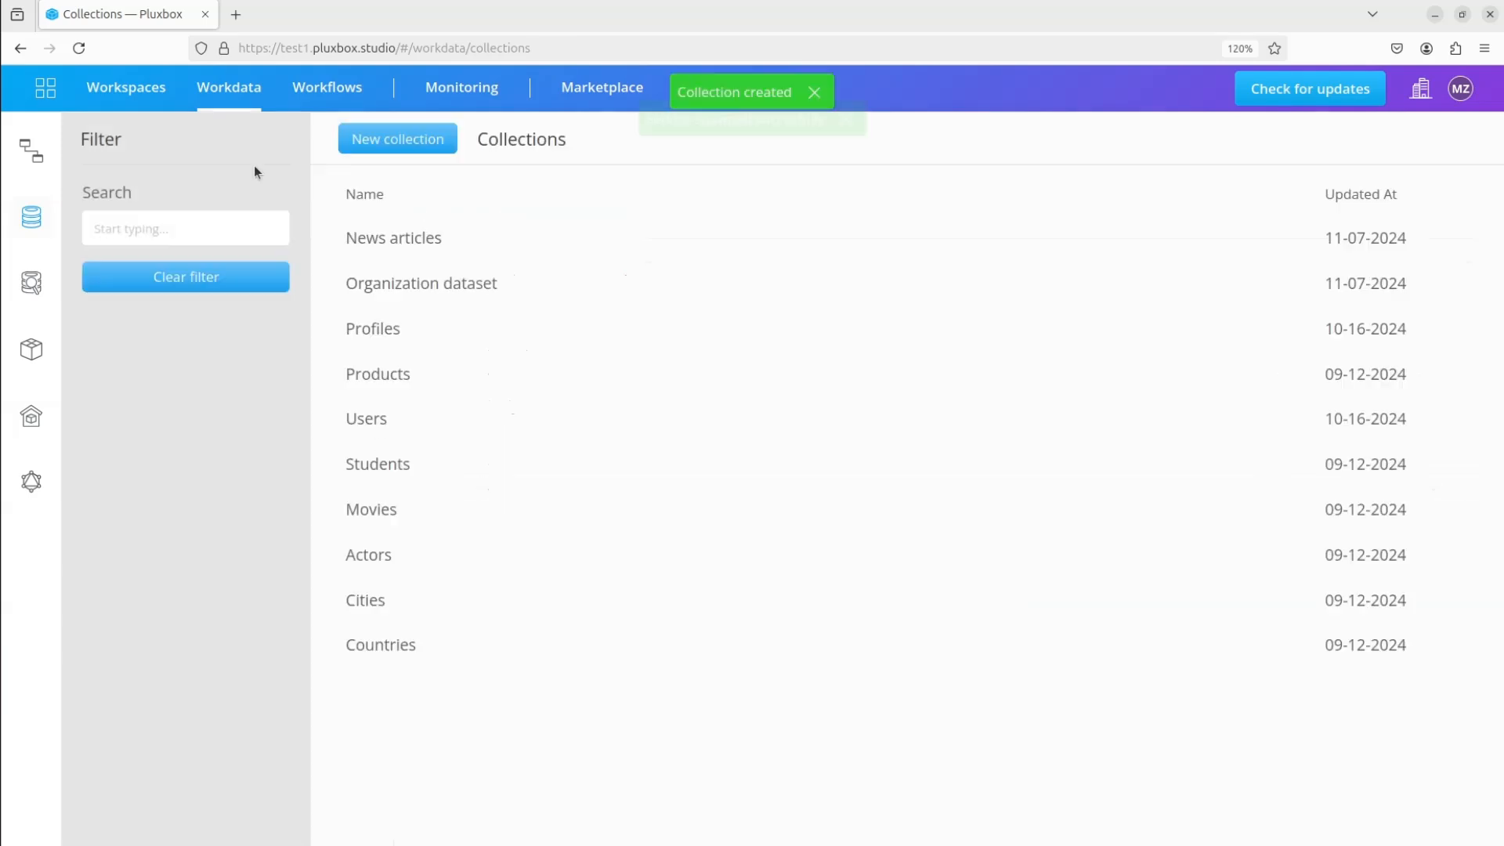
View the News articles collection in the Data Explorer to check its columns and entries
click(32, 301)
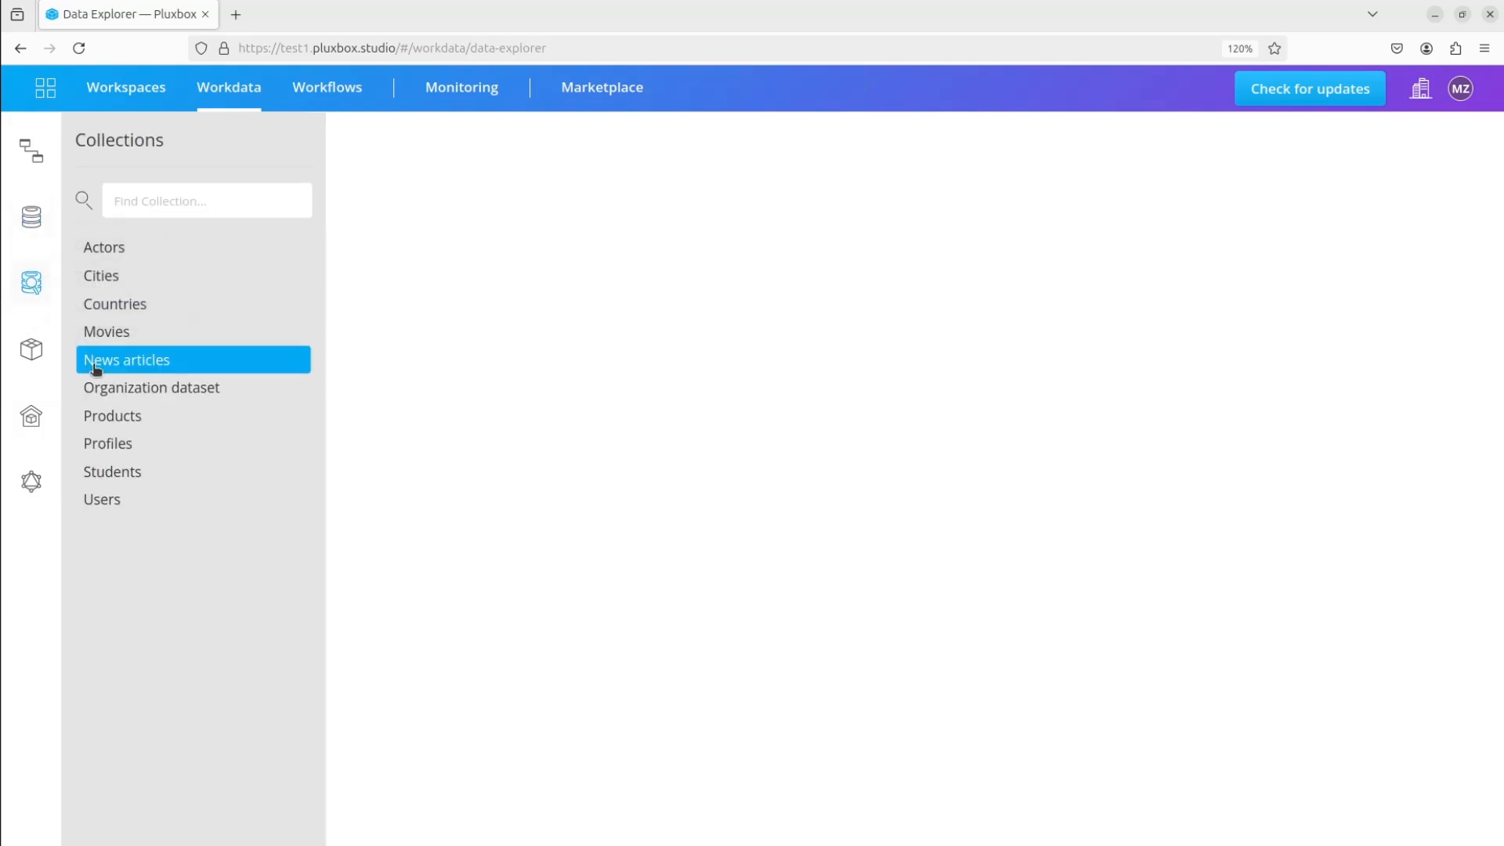
click(160, 362)
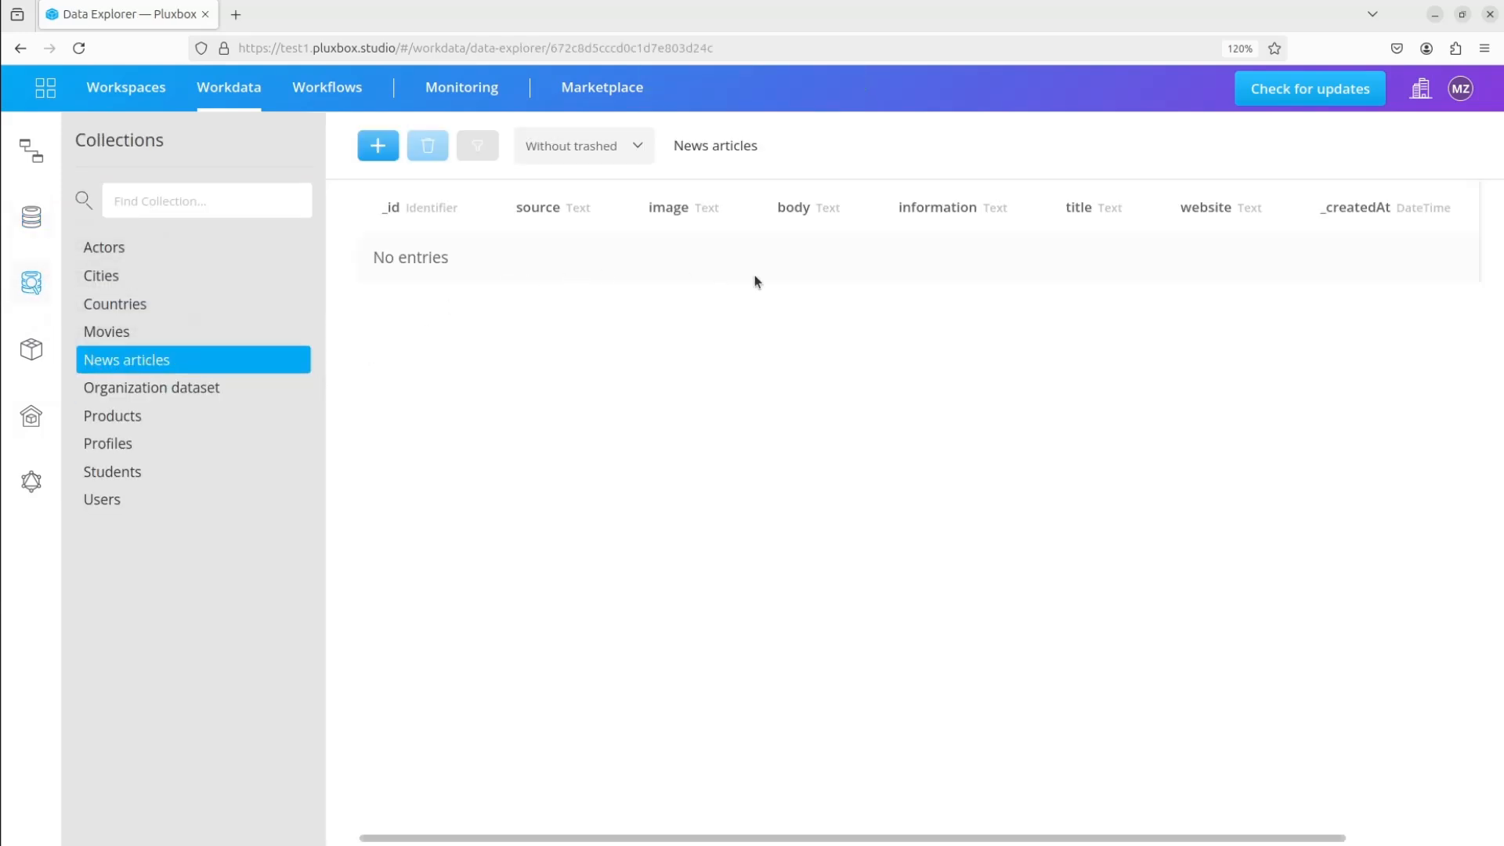
Create a workflow of type mutation titled "map object" and save it
click(325, 98)
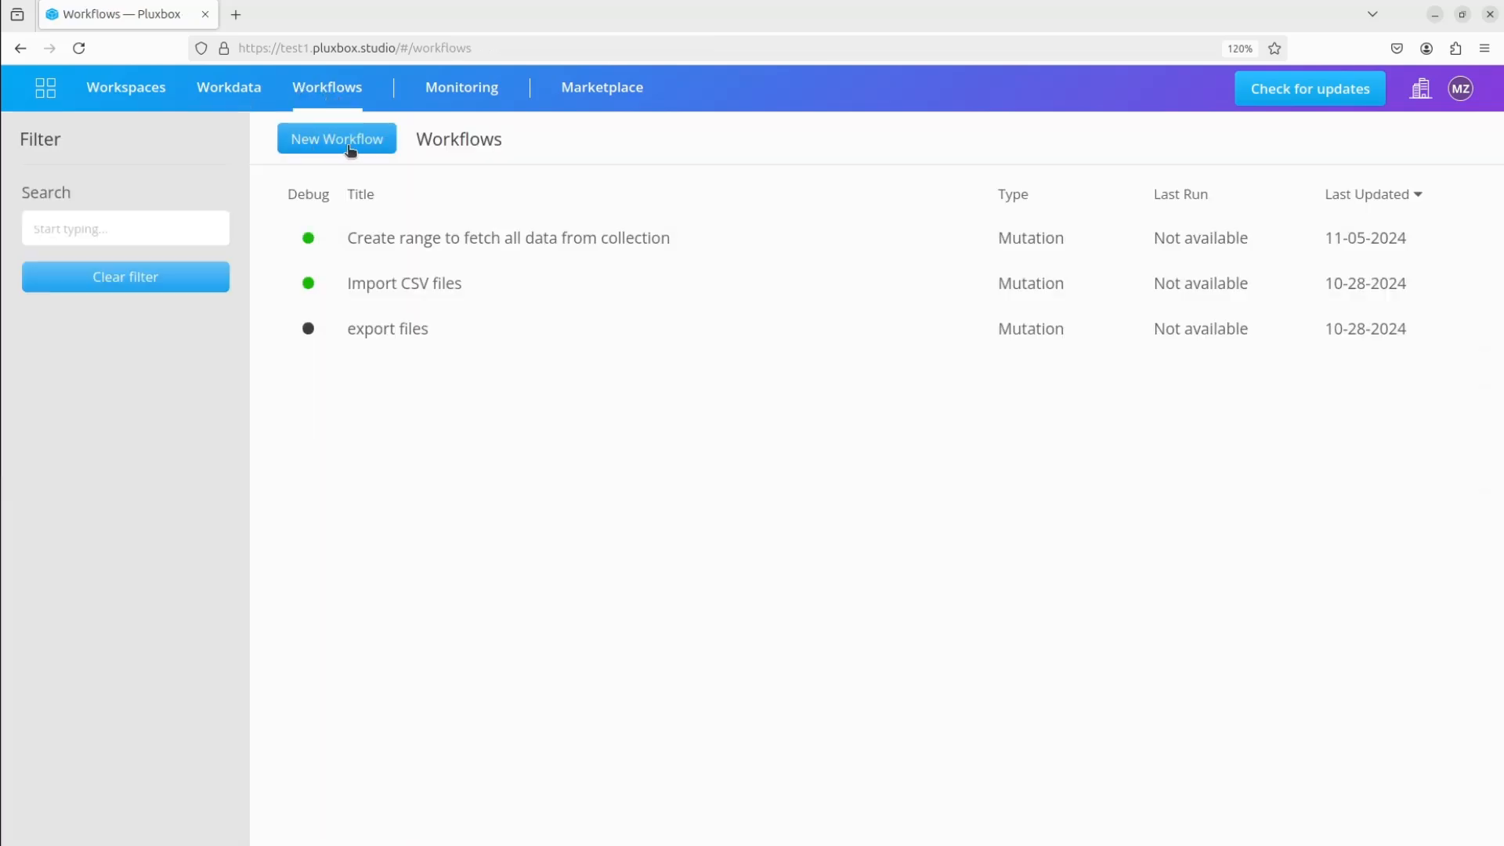
click(319, 143)
click(651, 157)
text(map object)
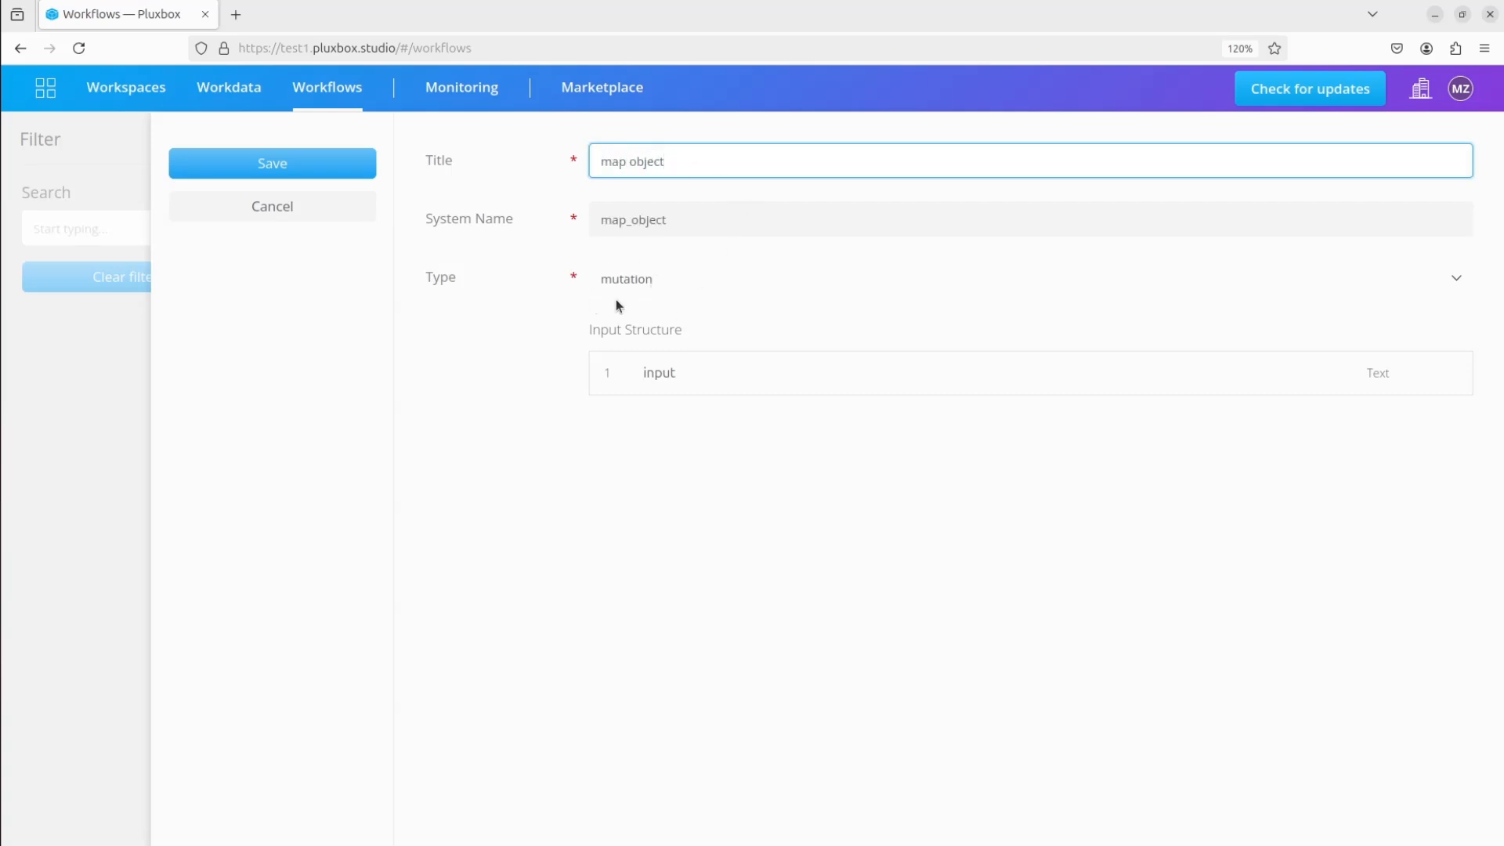
click(274, 166)
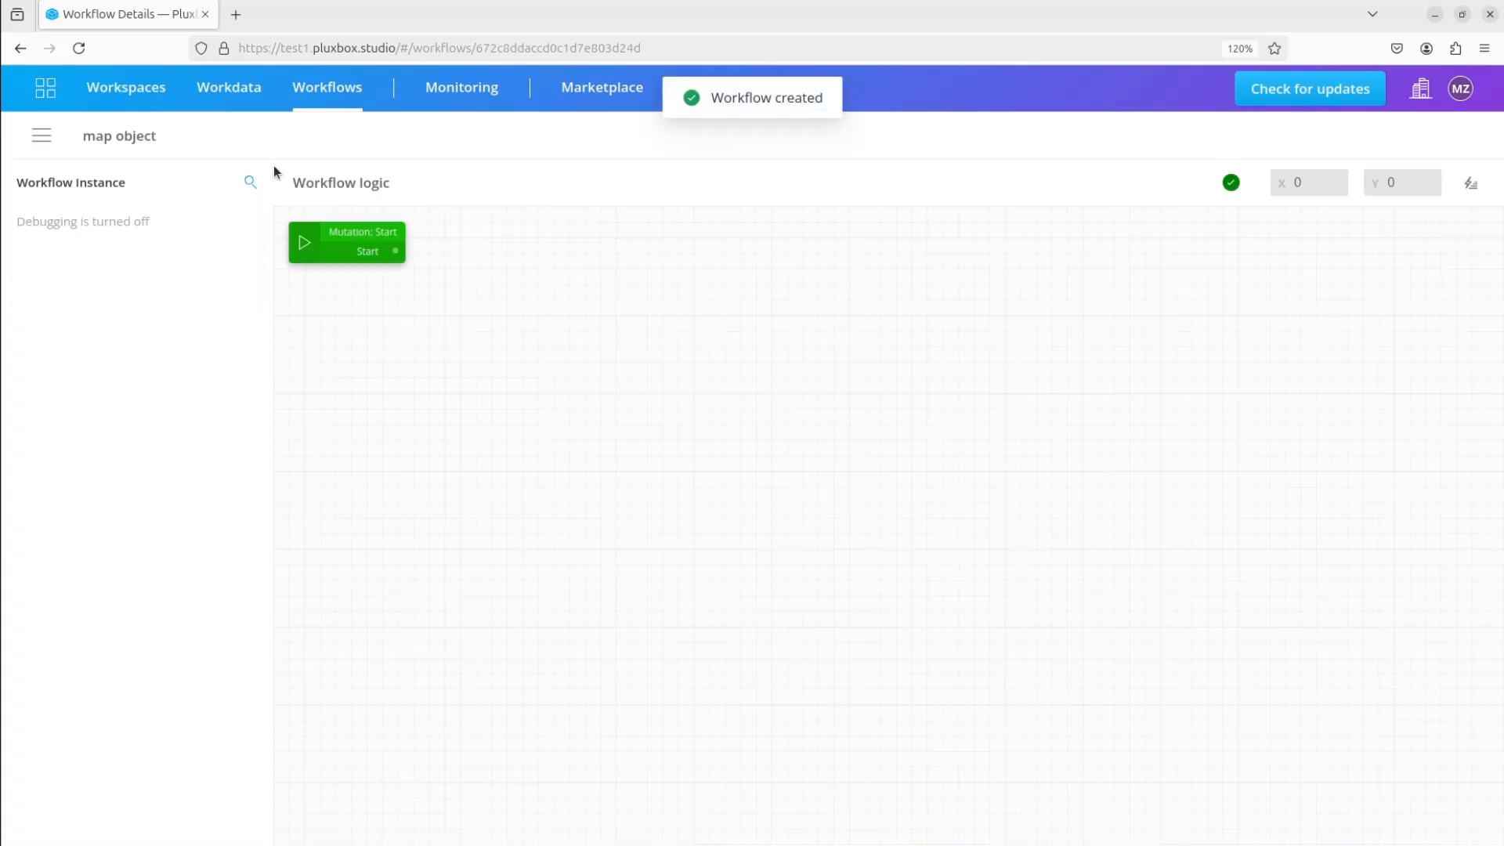
Insert the news-api topHeadlines integration query block and connect the mutation's Start output to its Execute input
click(1470, 182)
click(1385, 209)
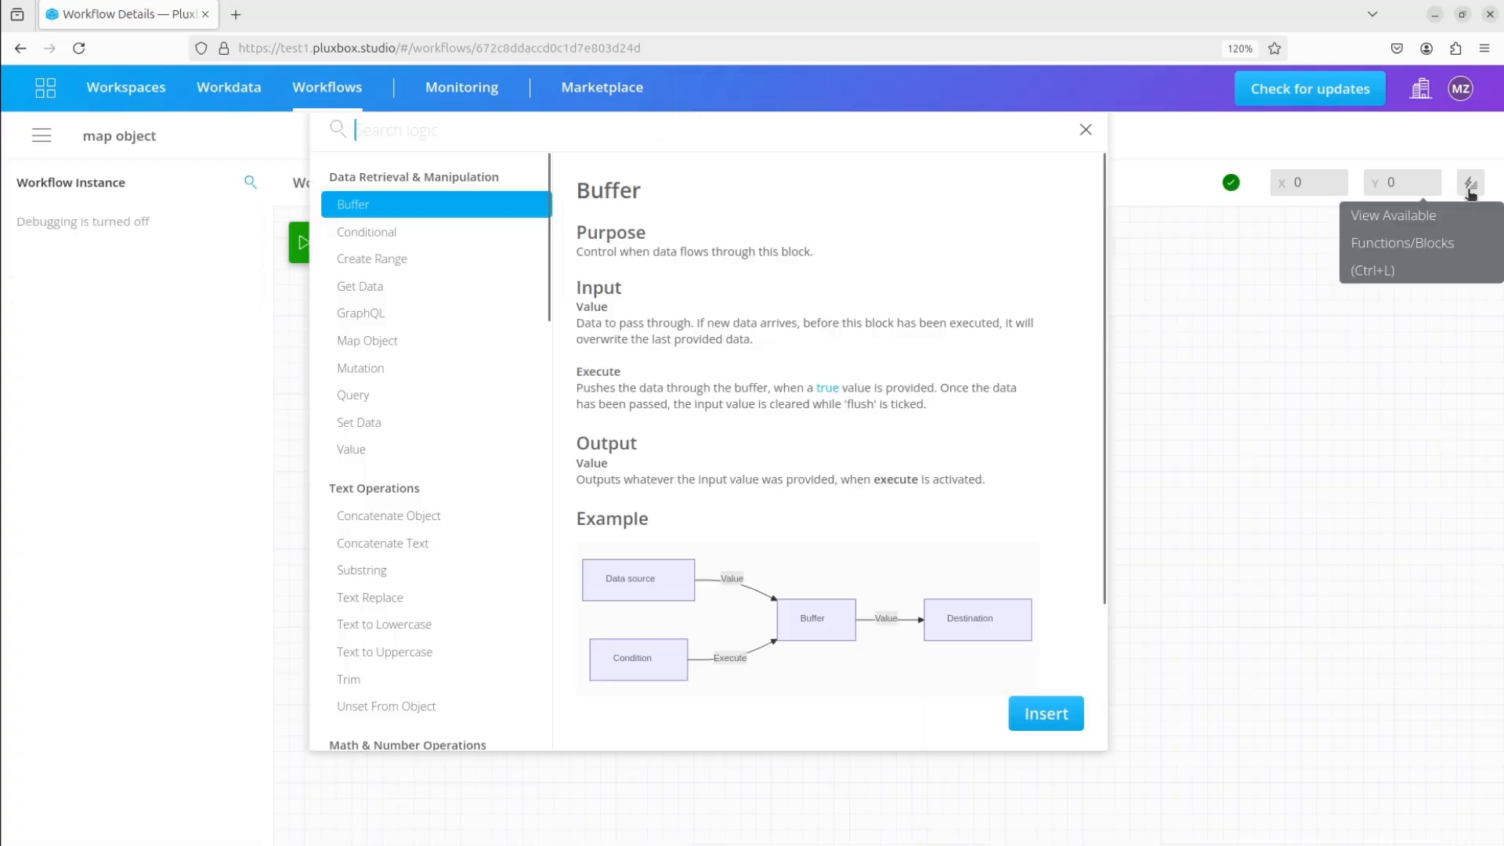
click(379, 394)
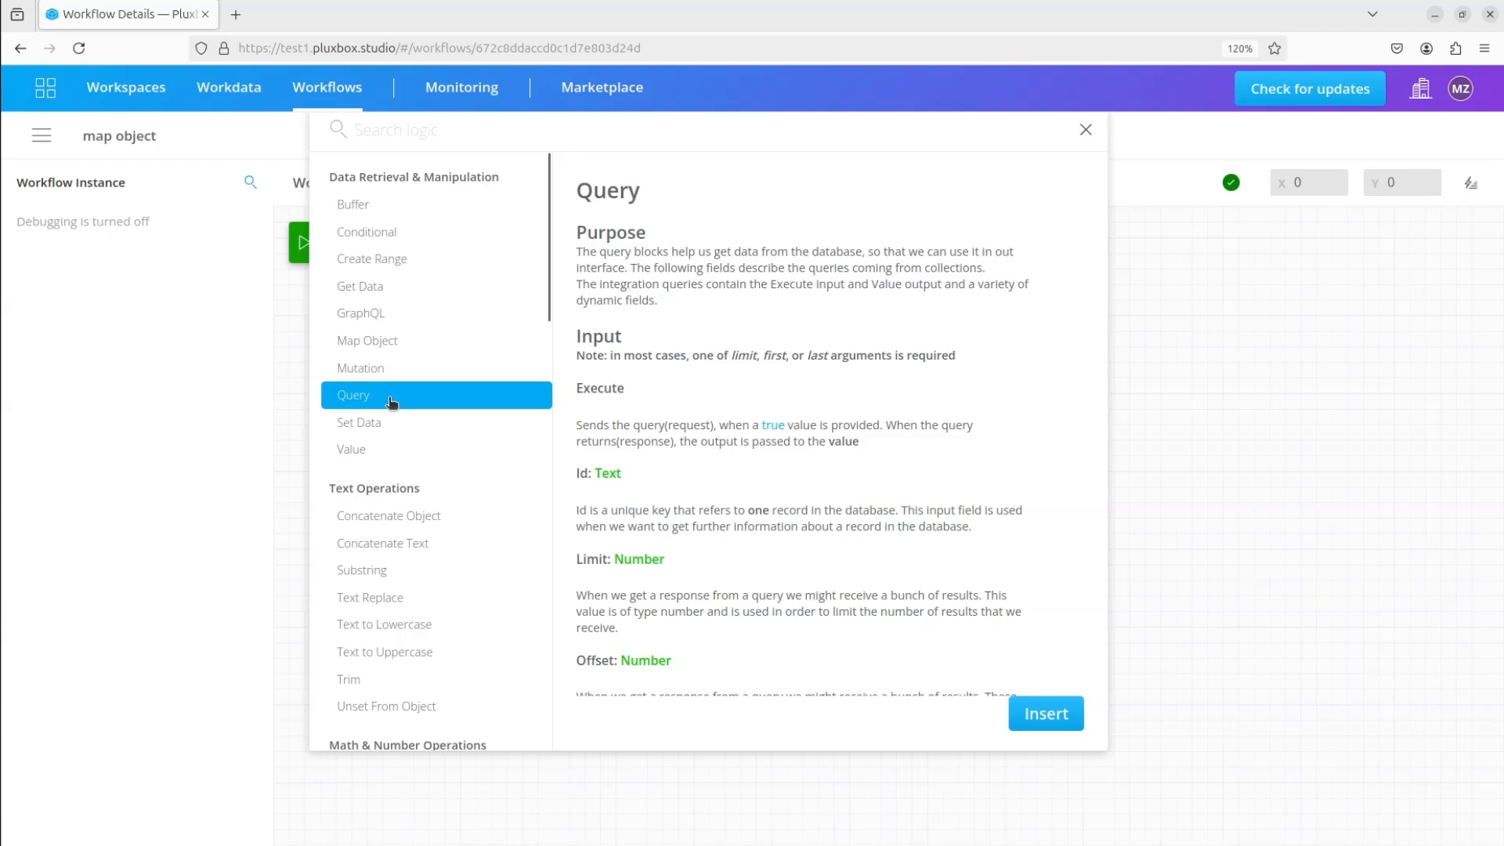
double_click(379, 395)
click(390, 264)
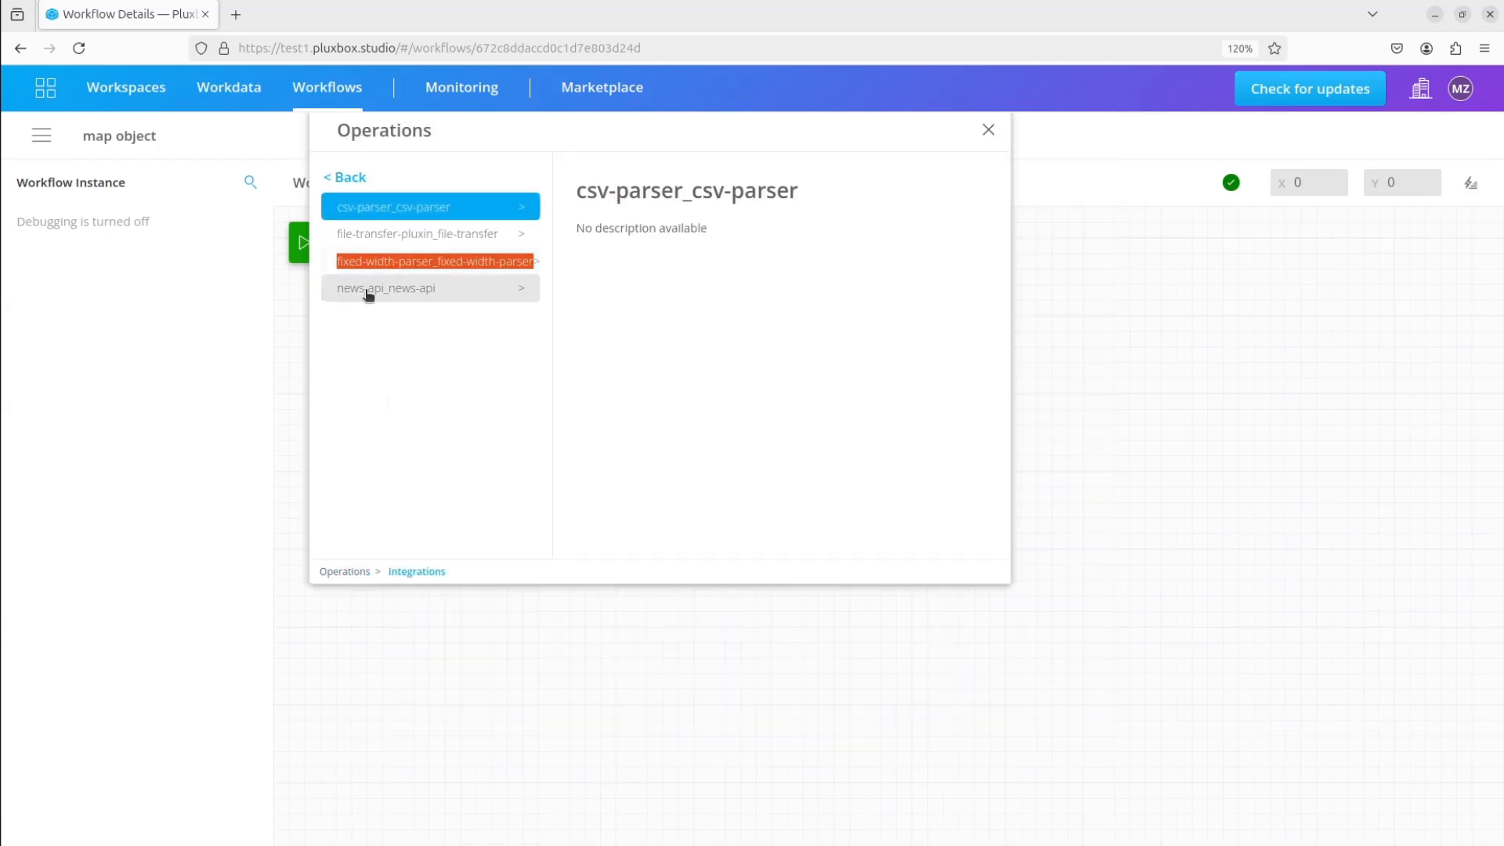
click(387, 302)
double_click(372, 234)
click(537, 239)
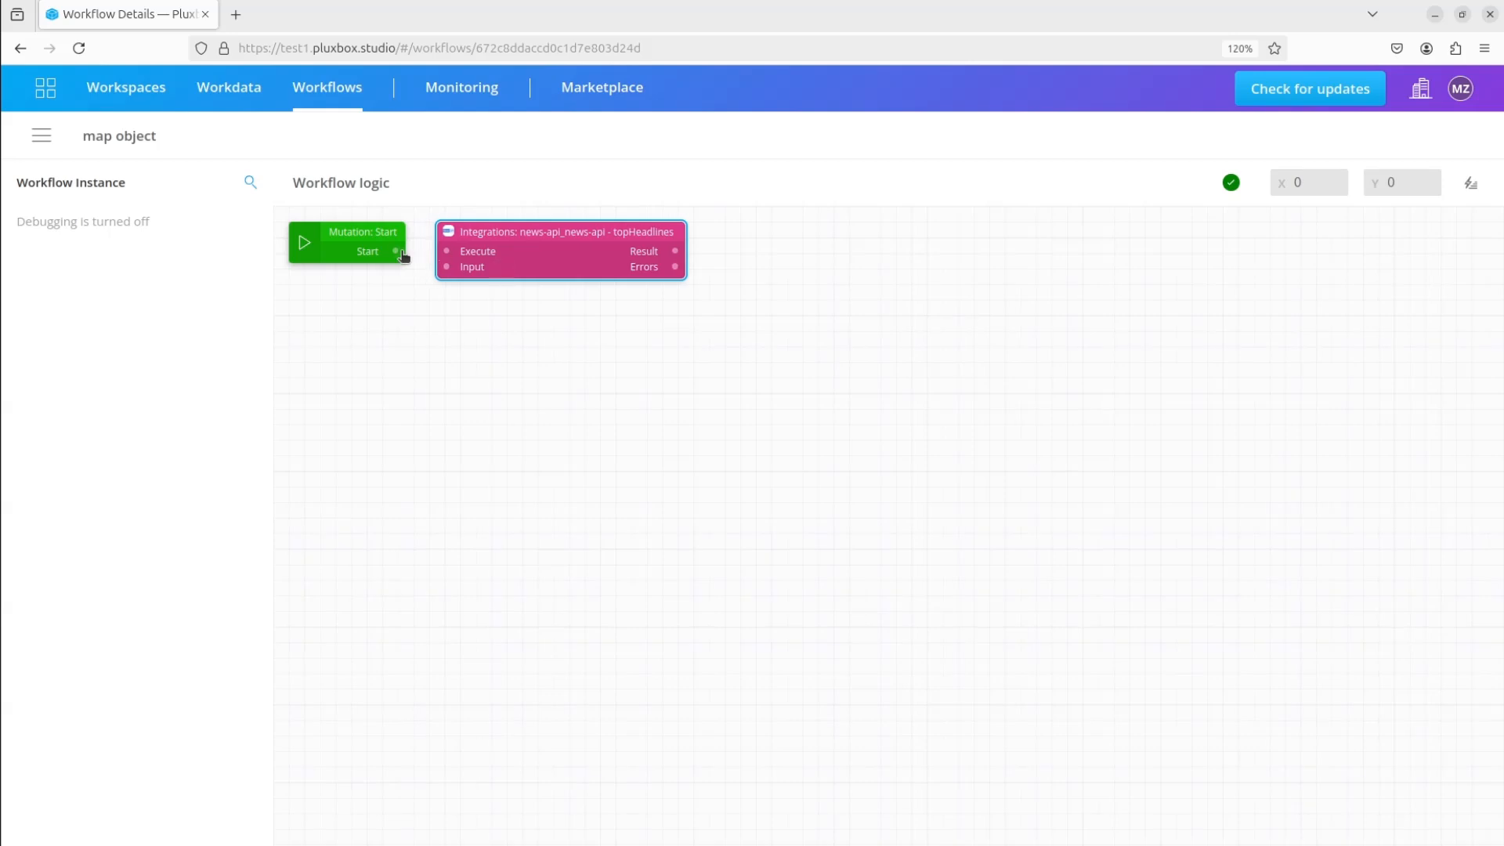
drag(402, 252, 447, 251)
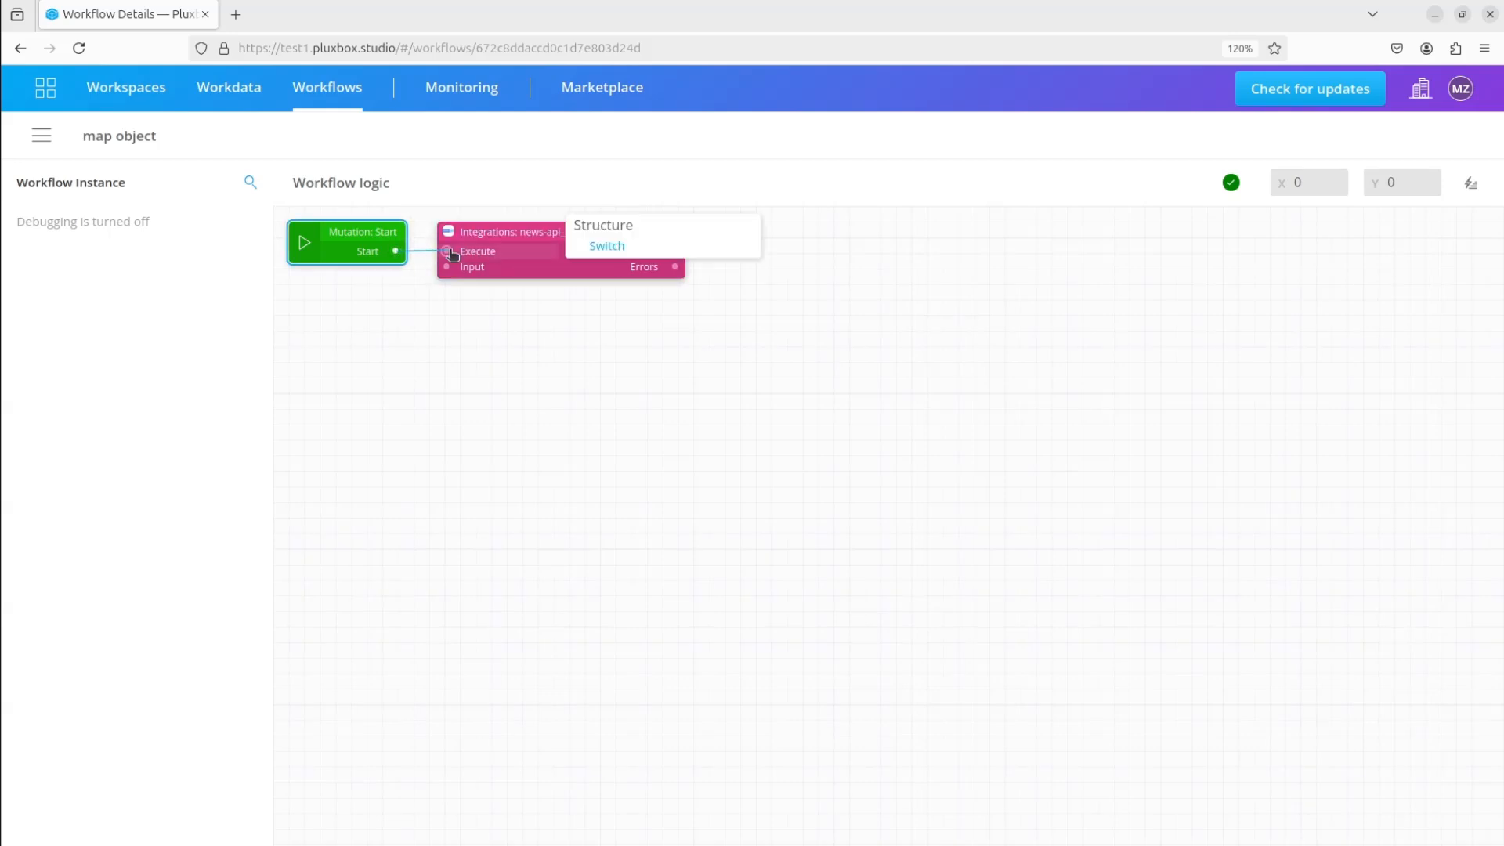
Set the topHeadlines block's Input to the object {"category":"TECHNOLOGY"}
click(503, 267)
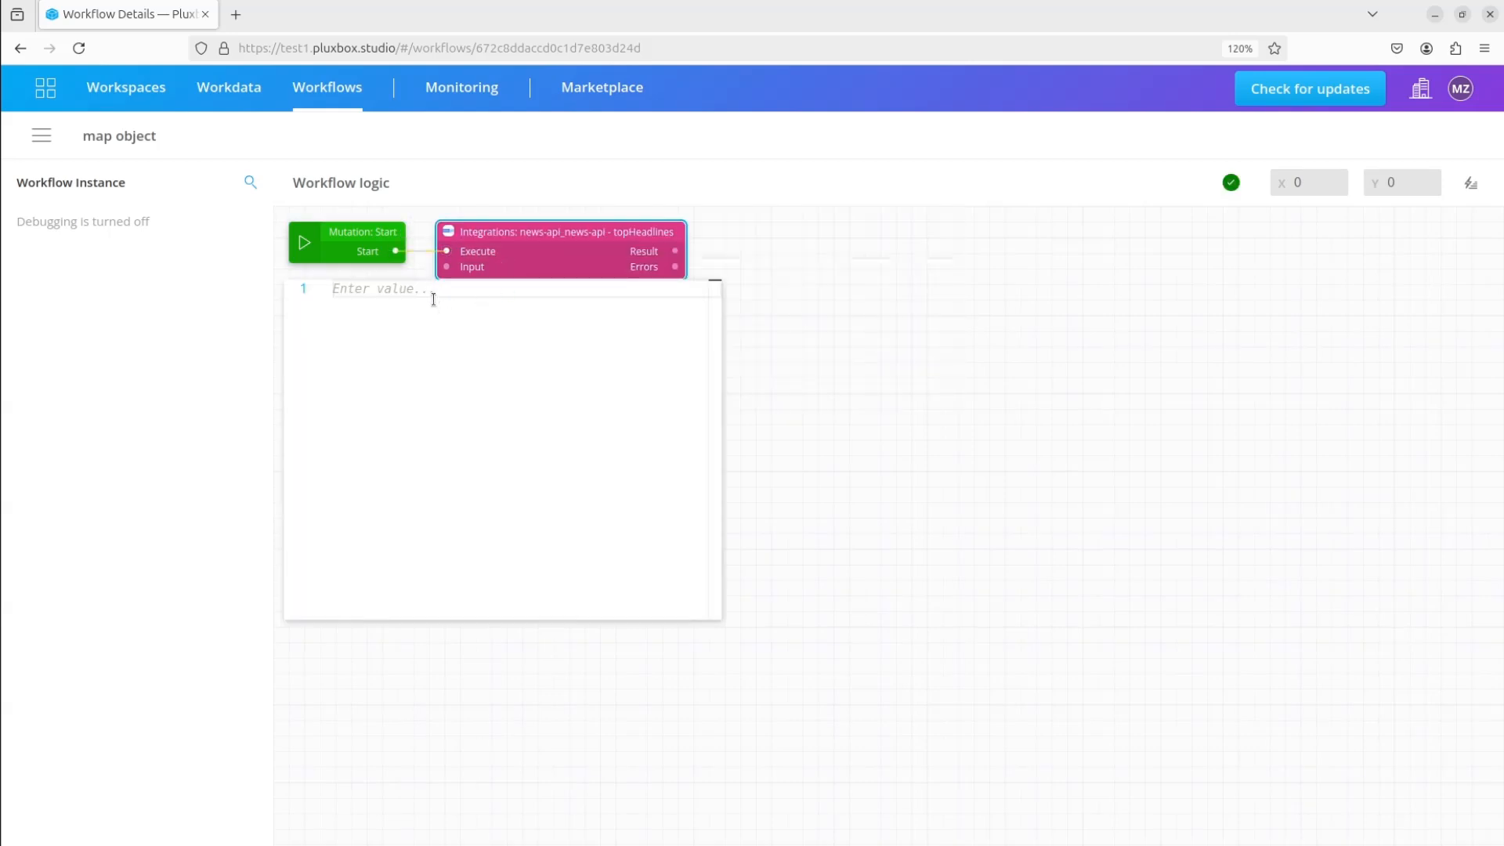
text({)
key(Return)
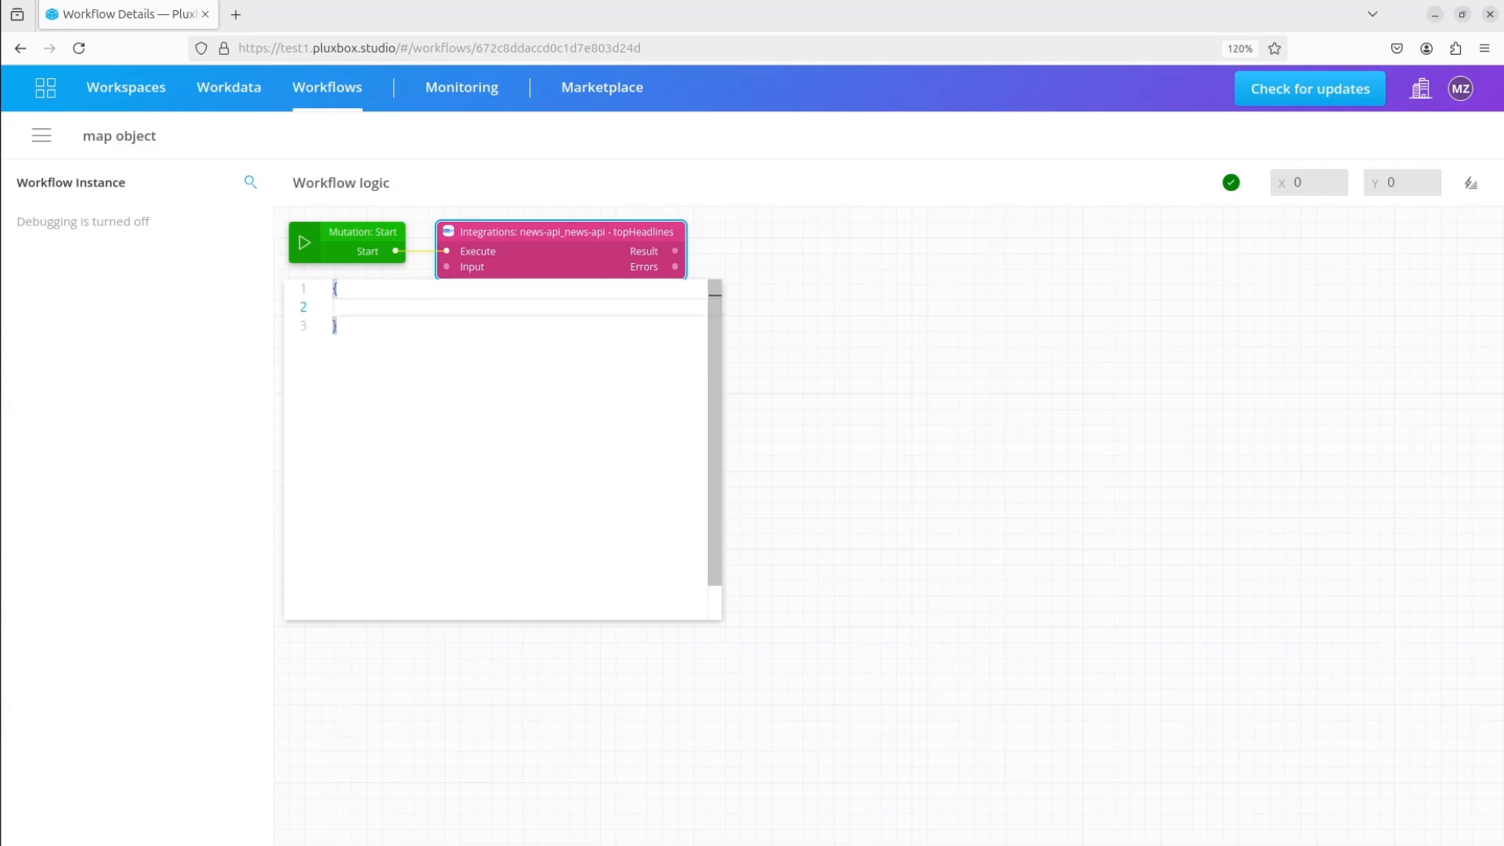
text(")
click(411, 327)
text(:)
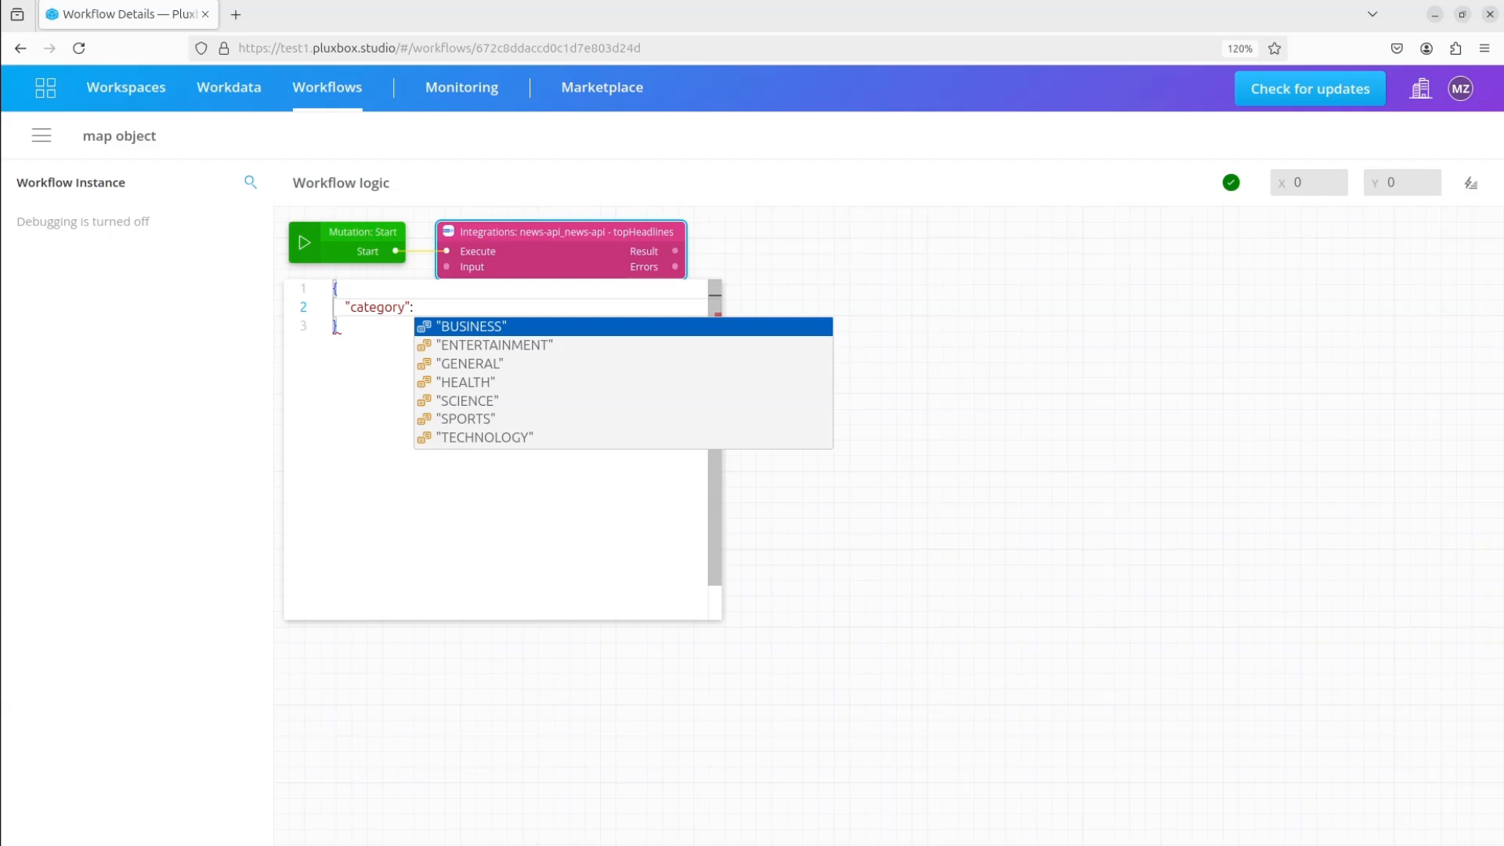
text(T)
click(462, 324)
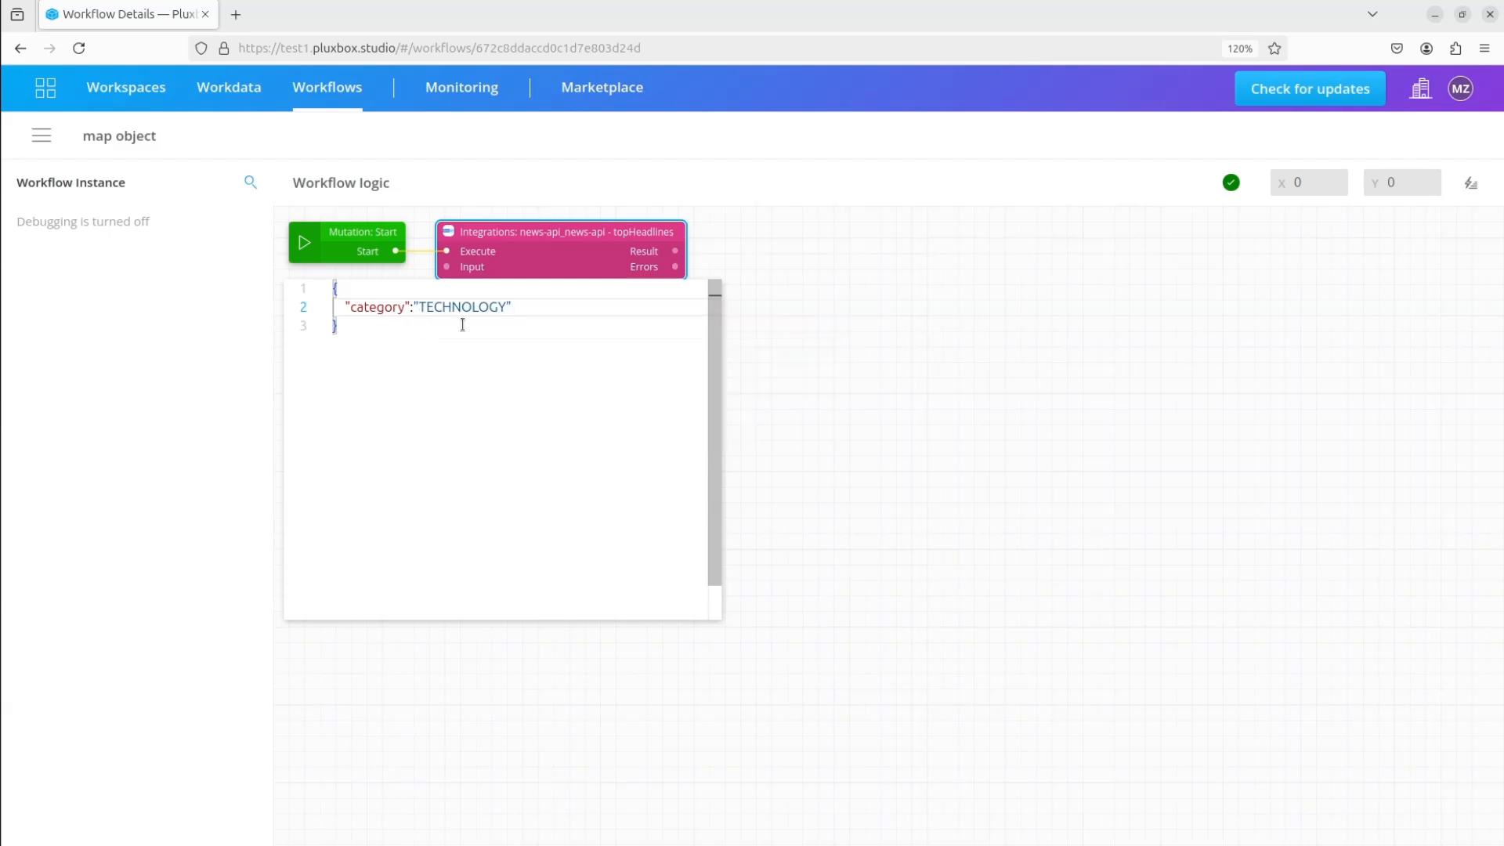
click(474, 668)
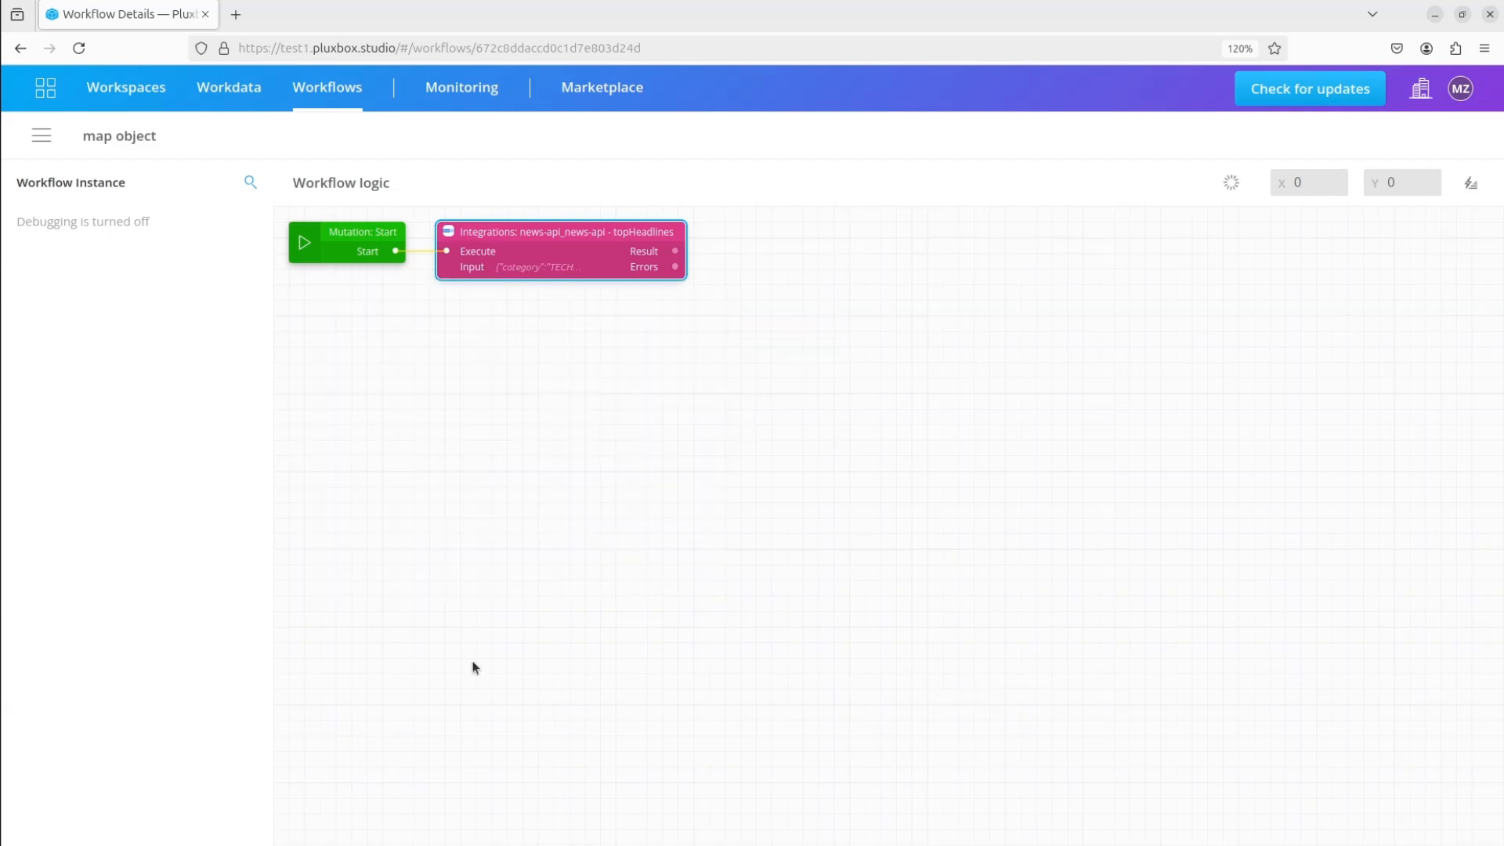
Add a Get Data block fed by the topHeadlines Result, with its path set to articles
click(1471, 183)
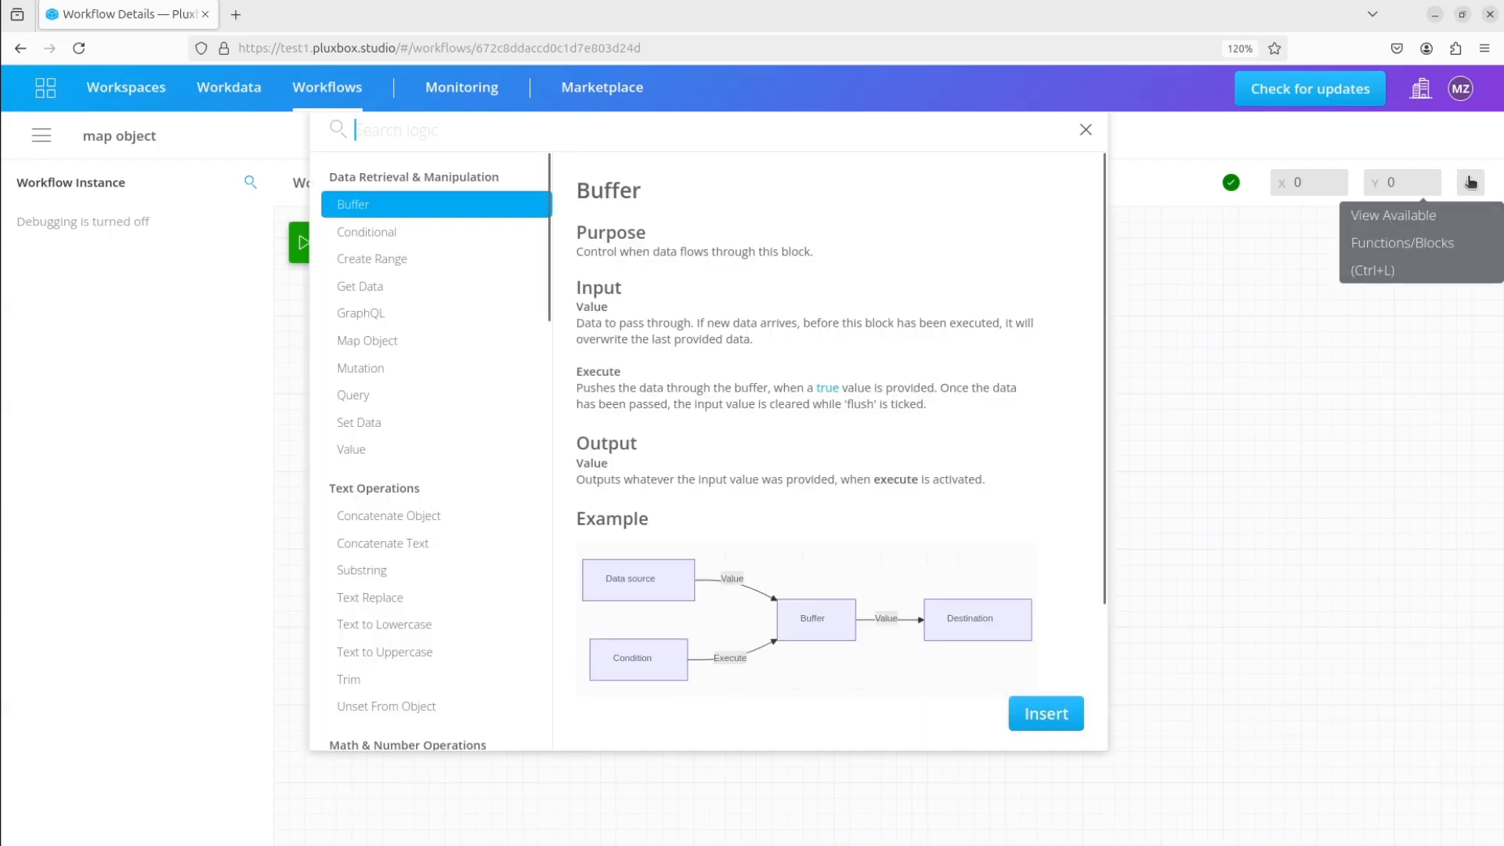
click(354, 289)
click(1048, 714)
drag(291, 226, 734, 251)
click(781, 268)
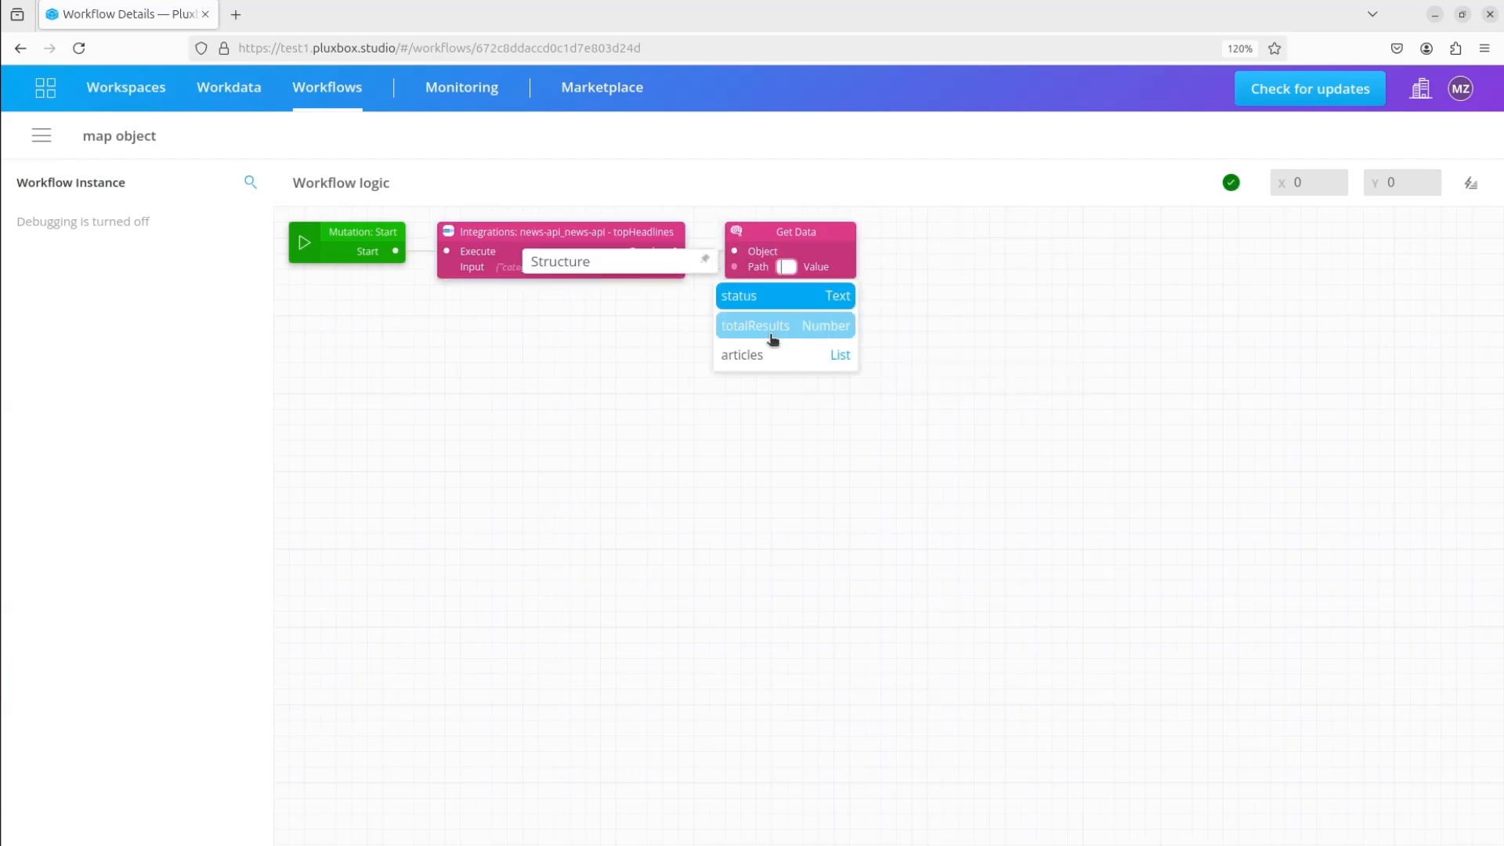
click(746, 355)
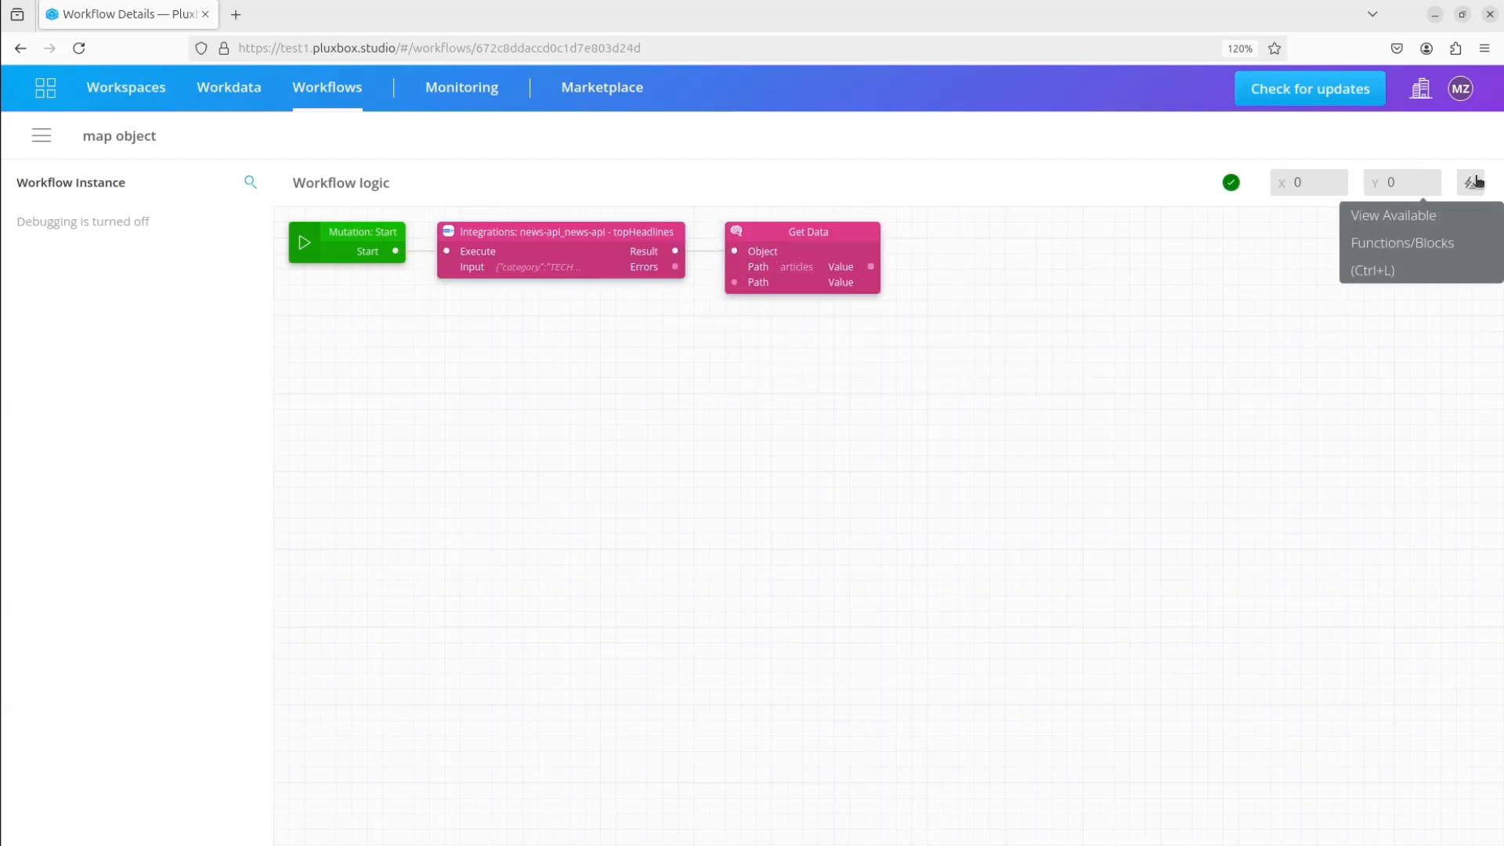
Insert a Loop List block after Get Data and connect the articles value to its List input
click(1476, 182)
text(LOOP)
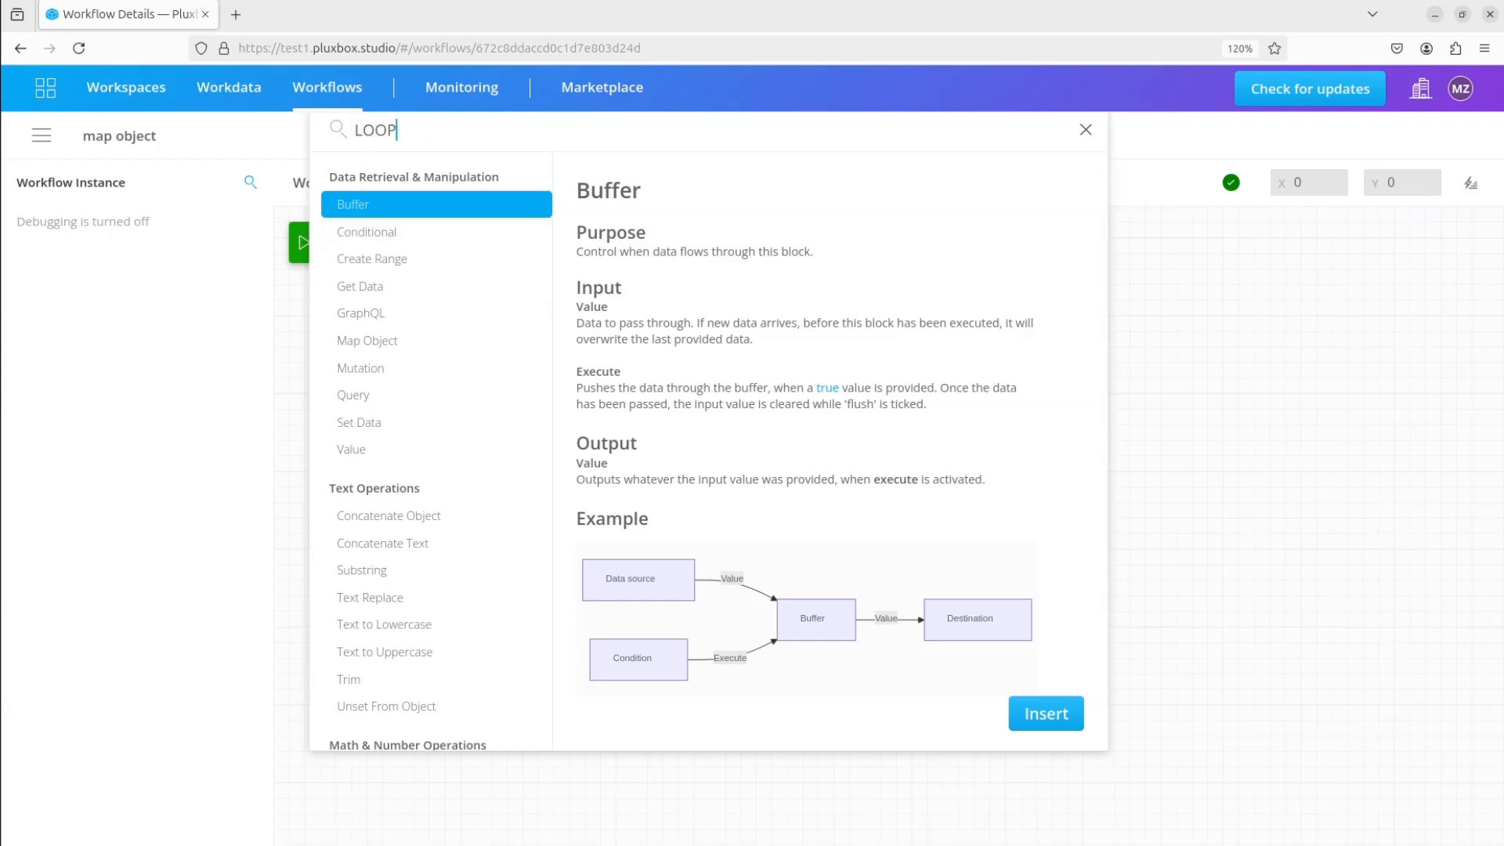
click(393, 196)
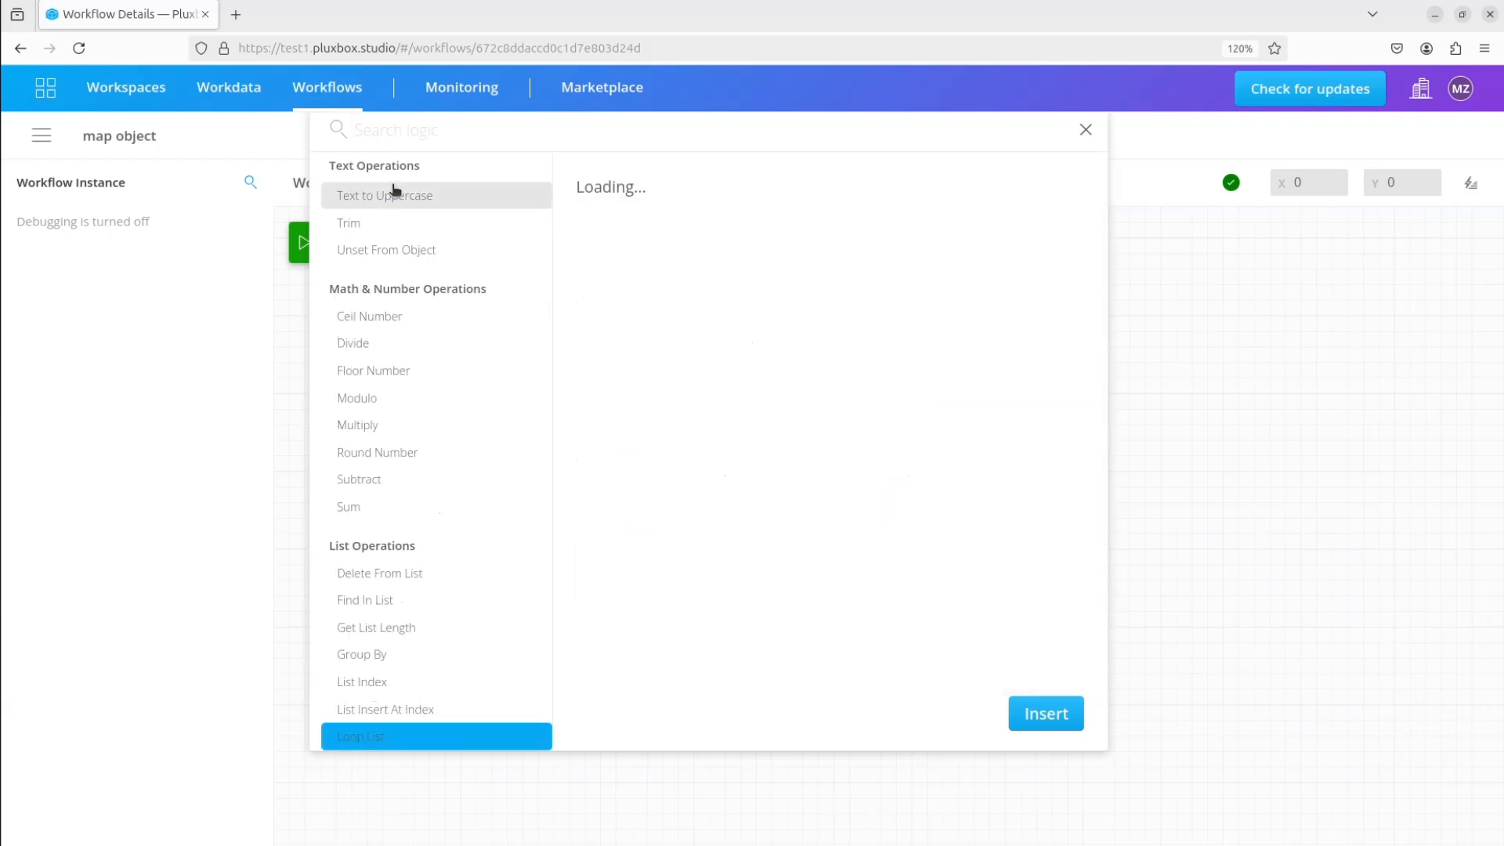
click(1052, 719)
drag(396, 241, 1009, 238)
drag(871, 266, 919, 251)
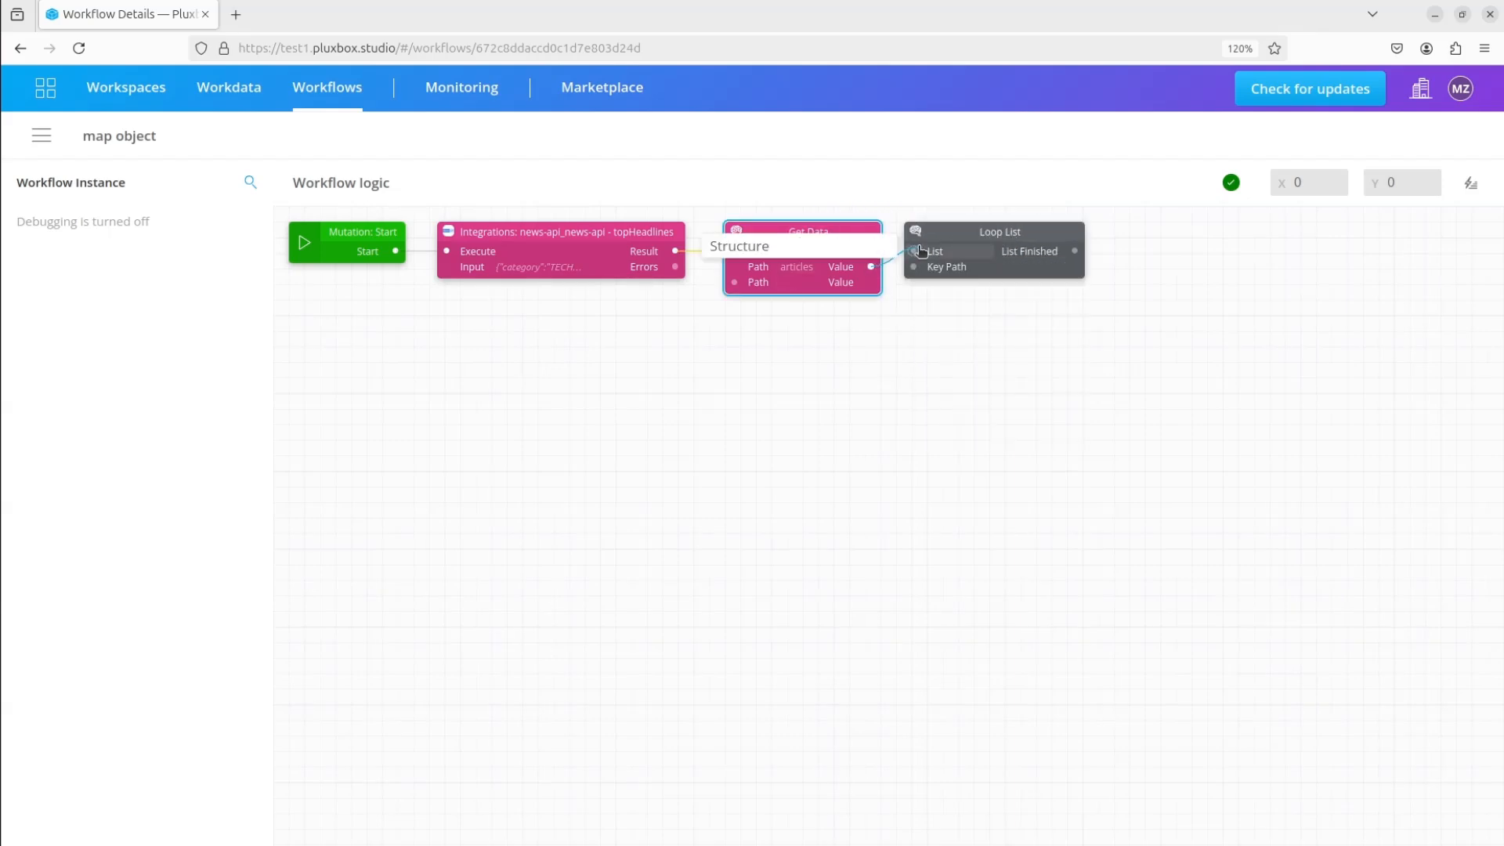
Inside the Loop List block, insert a Map Object block and connect the loop input's Value to its Input
click(966, 239)
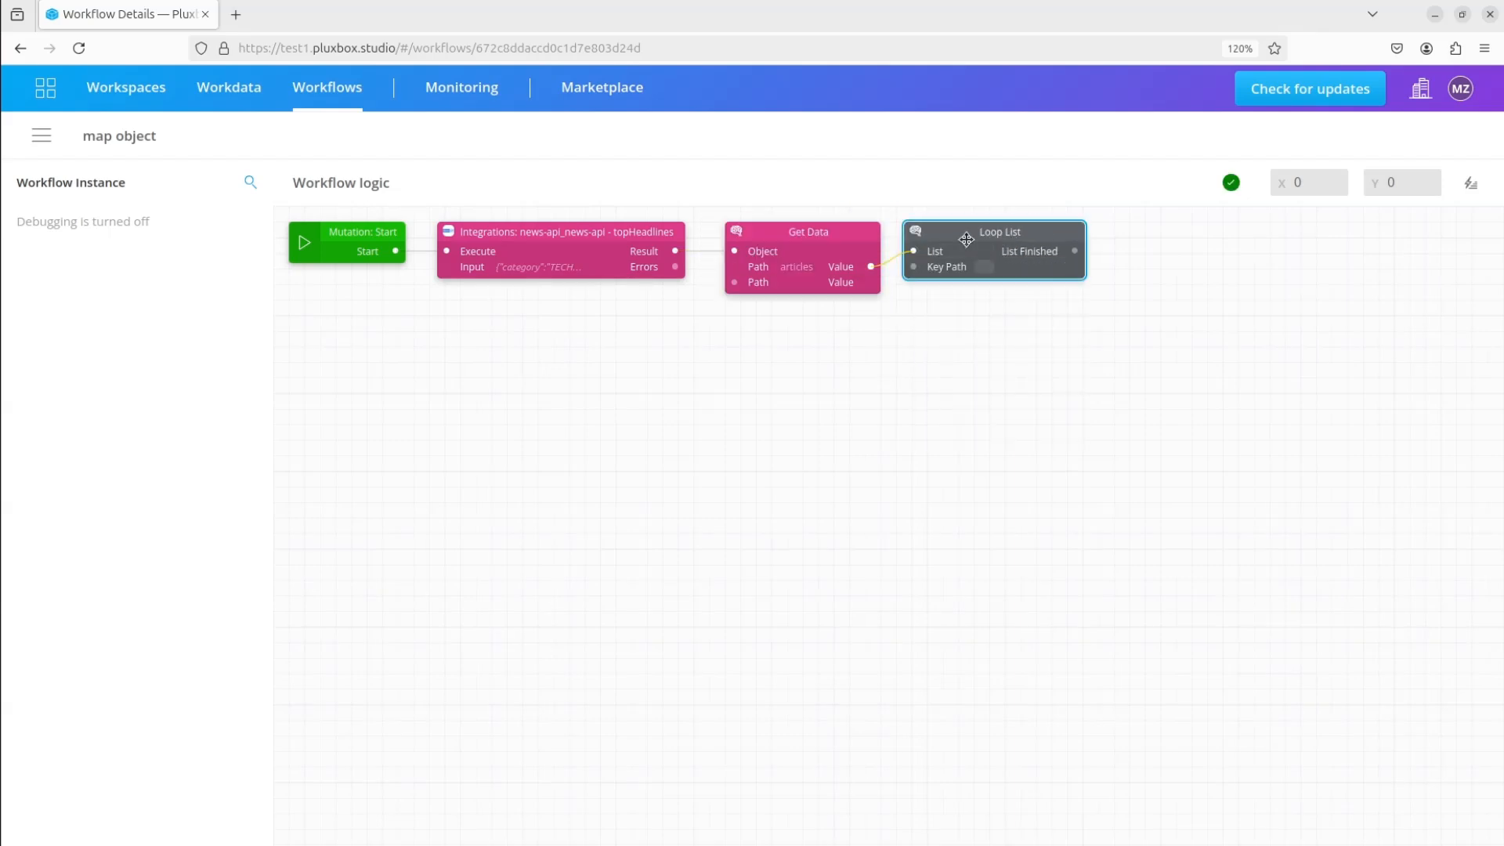
double_click(966, 239)
click(1470, 186)
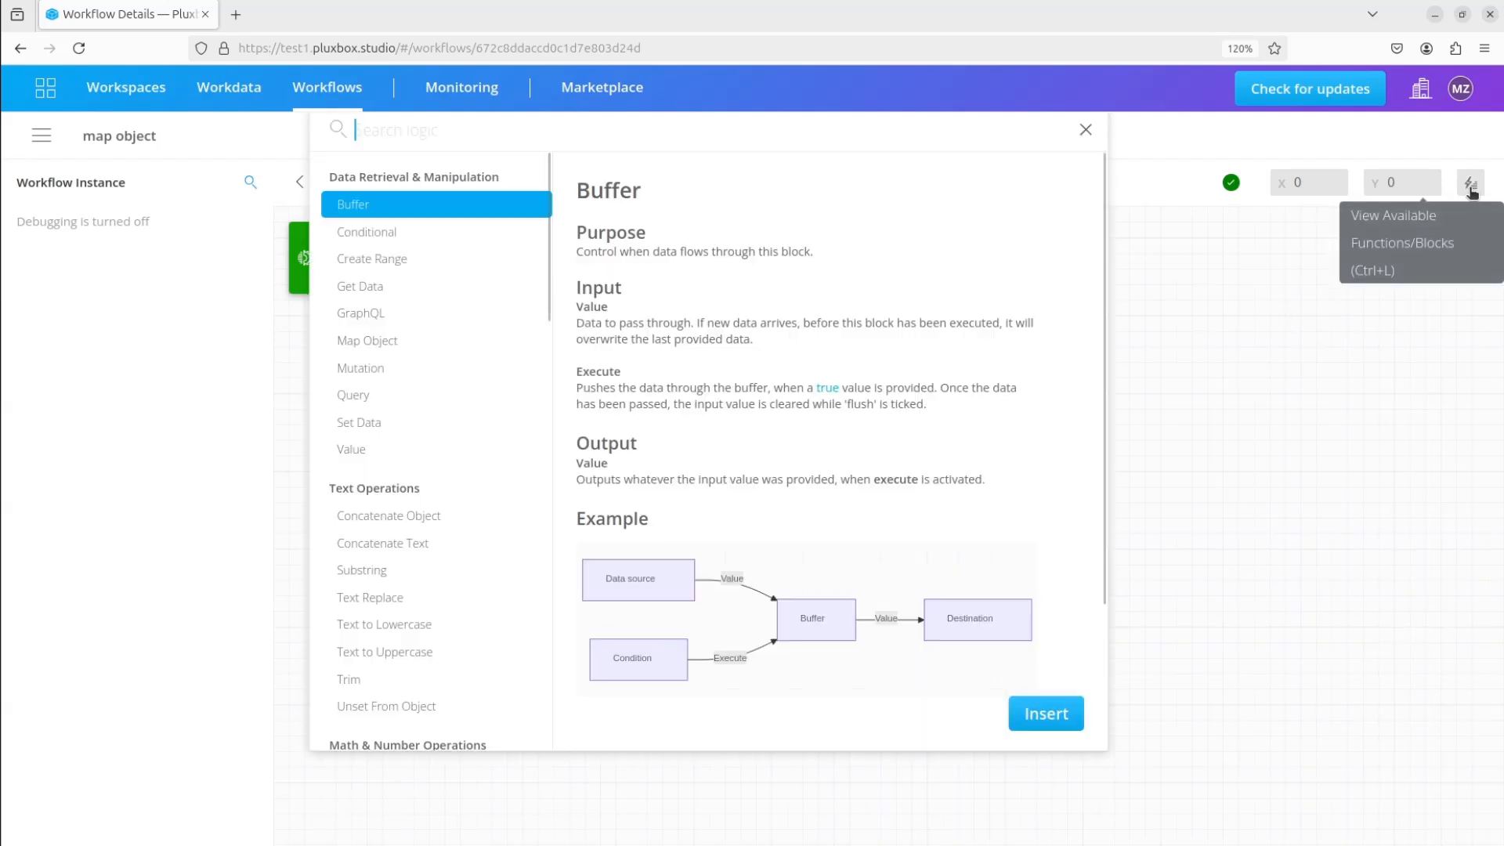
click(367, 338)
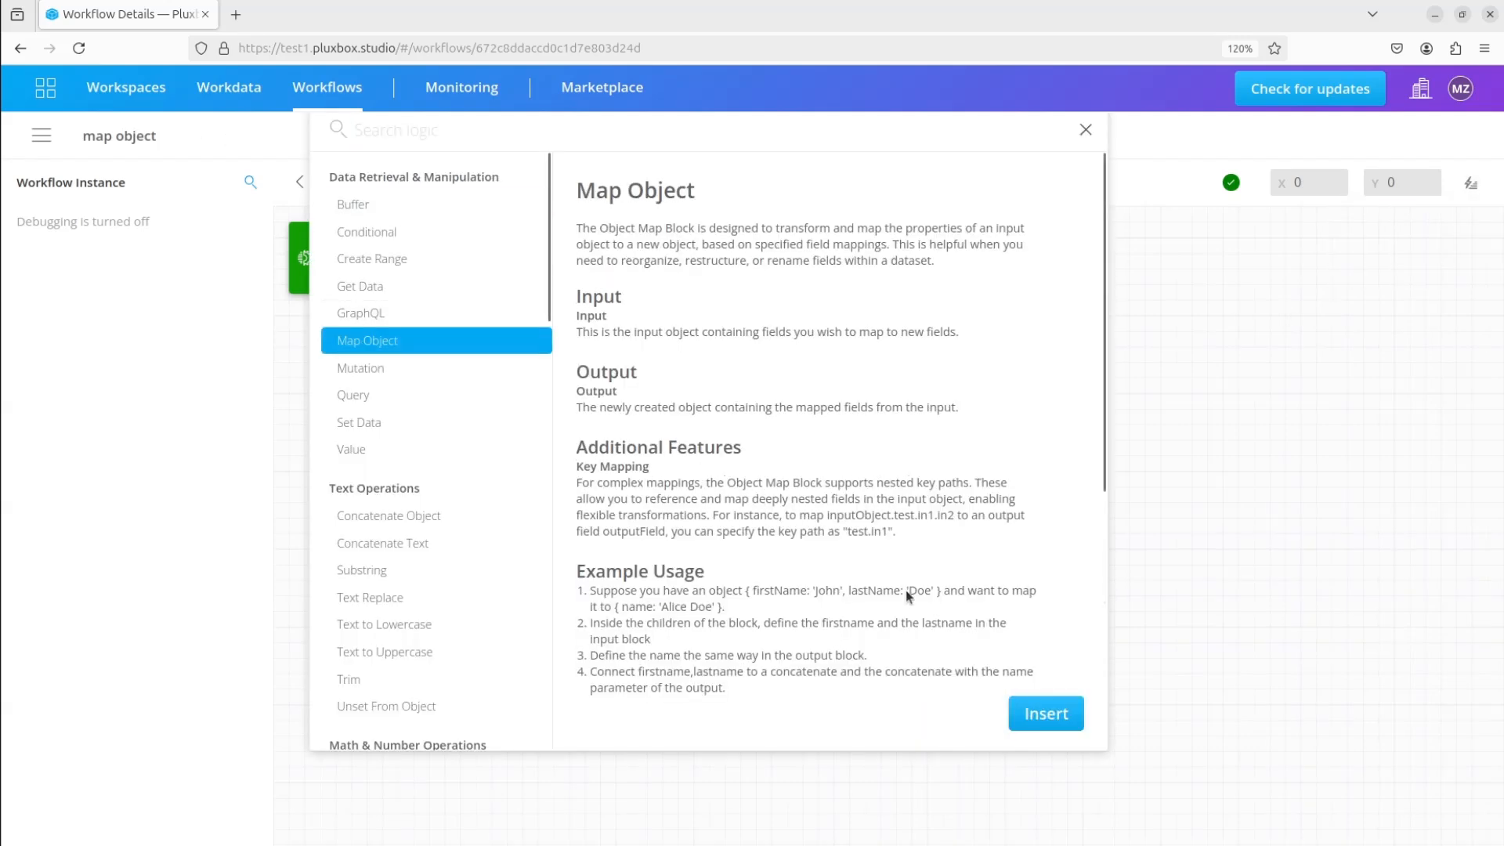
click(1020, 714)
drag(374, 240, 530, 245)
drag(395, 266, 463, 259)
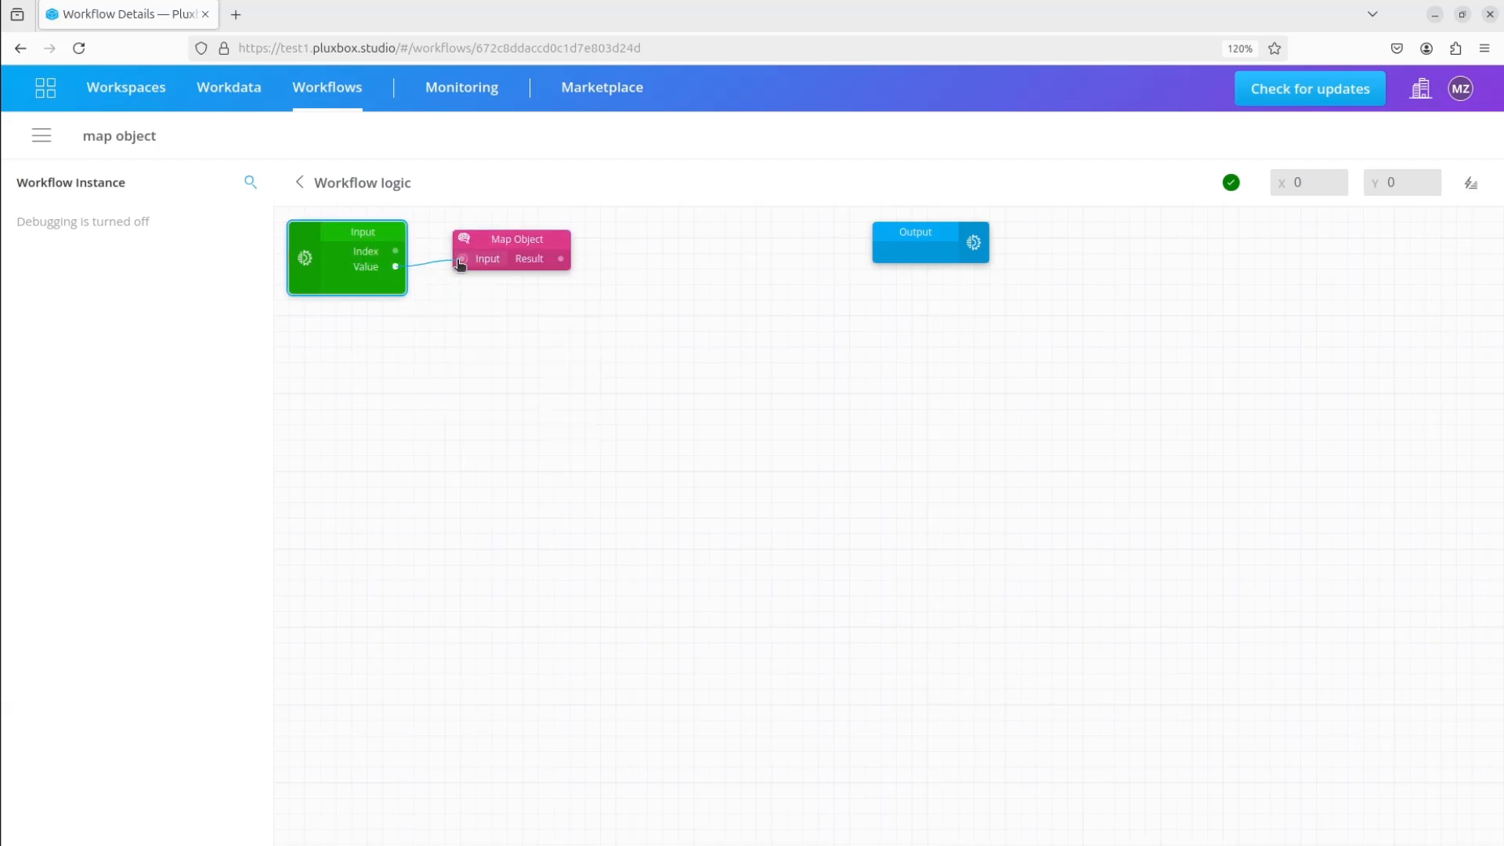
Insert a News articles create mutation block and connect the Map Object Result to its Execute and News articles inputs
click(1470, 182)
click(1379, 237)
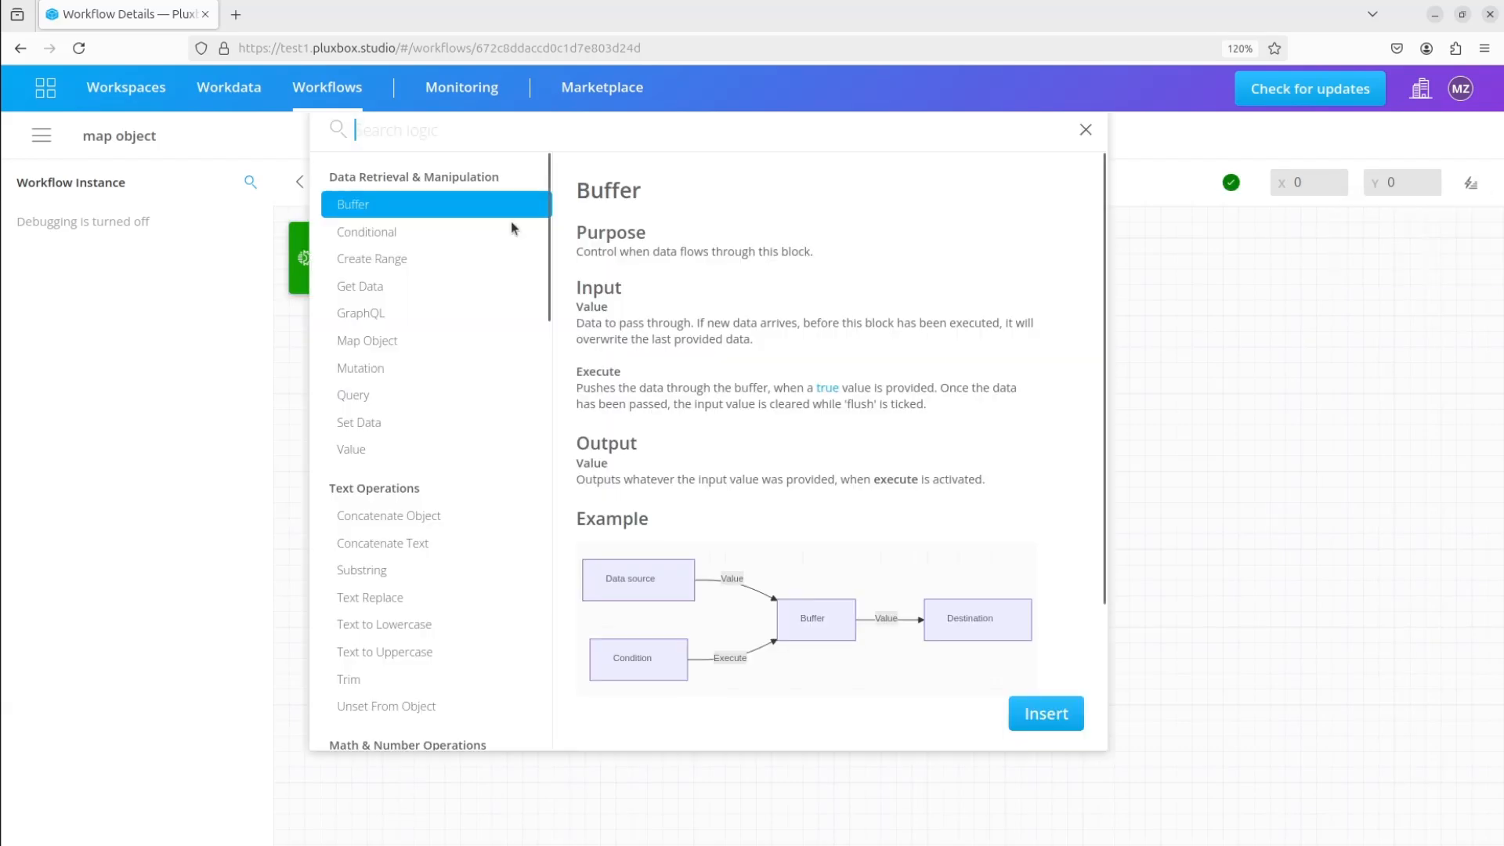
click(384, 371)
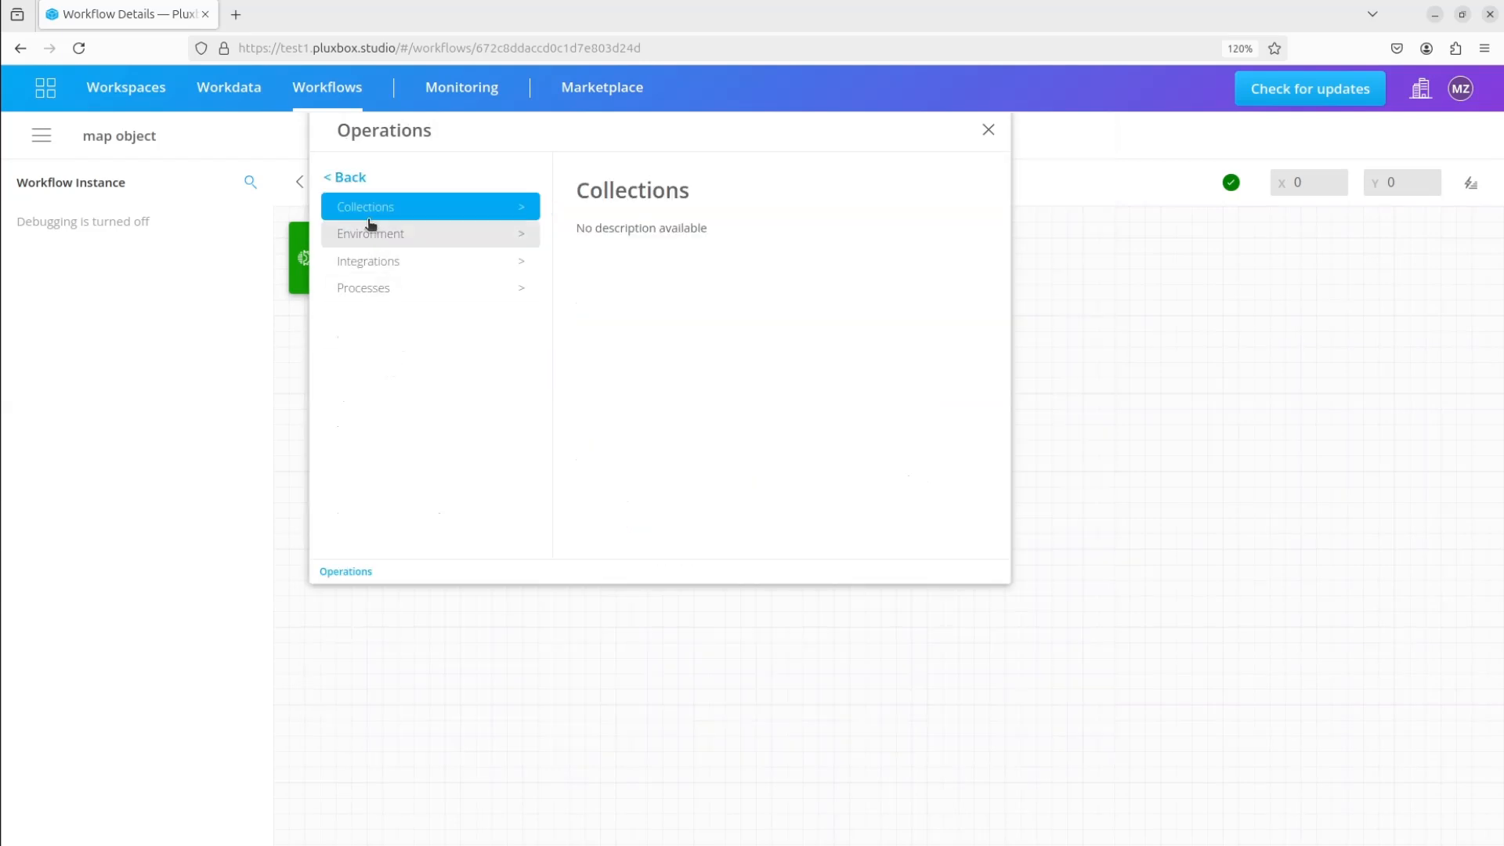
double_click(378, 207)
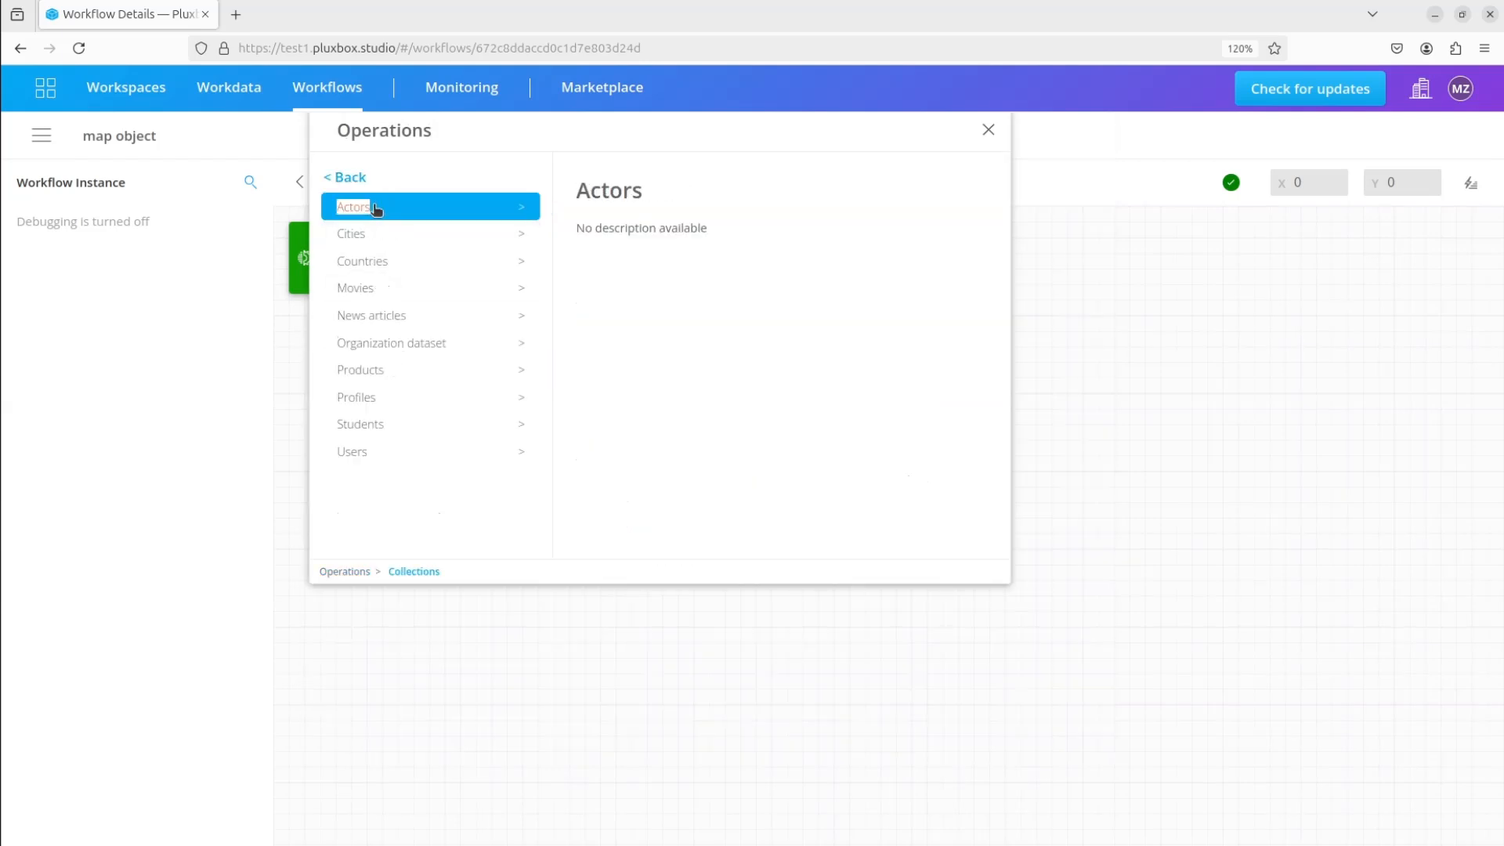
double_click(380, 321)
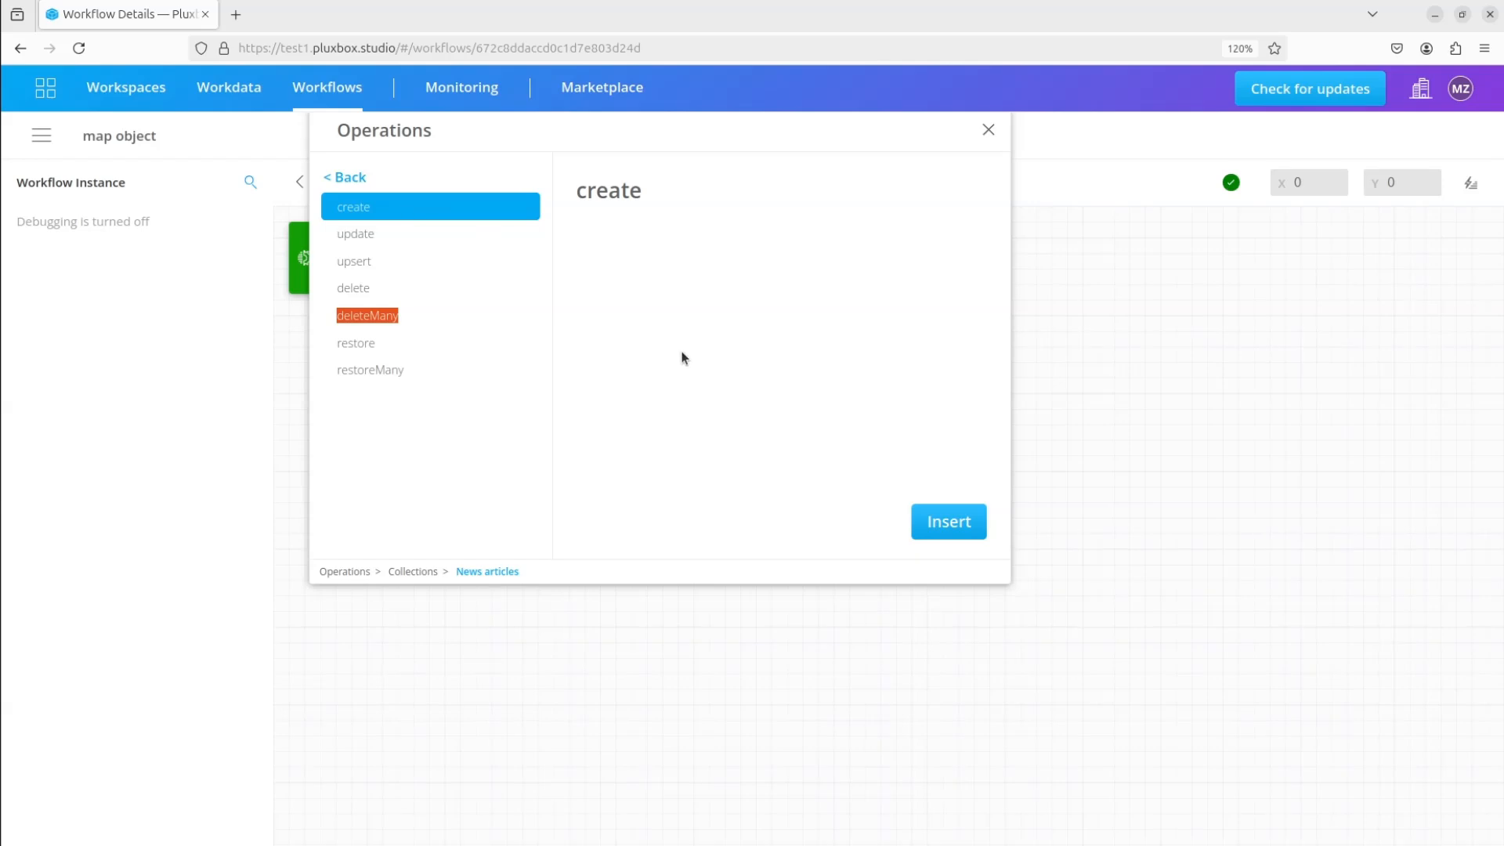
click(949, 522)
drag(405, 234, 719, 233)
drag(561, 258, 621, 271)
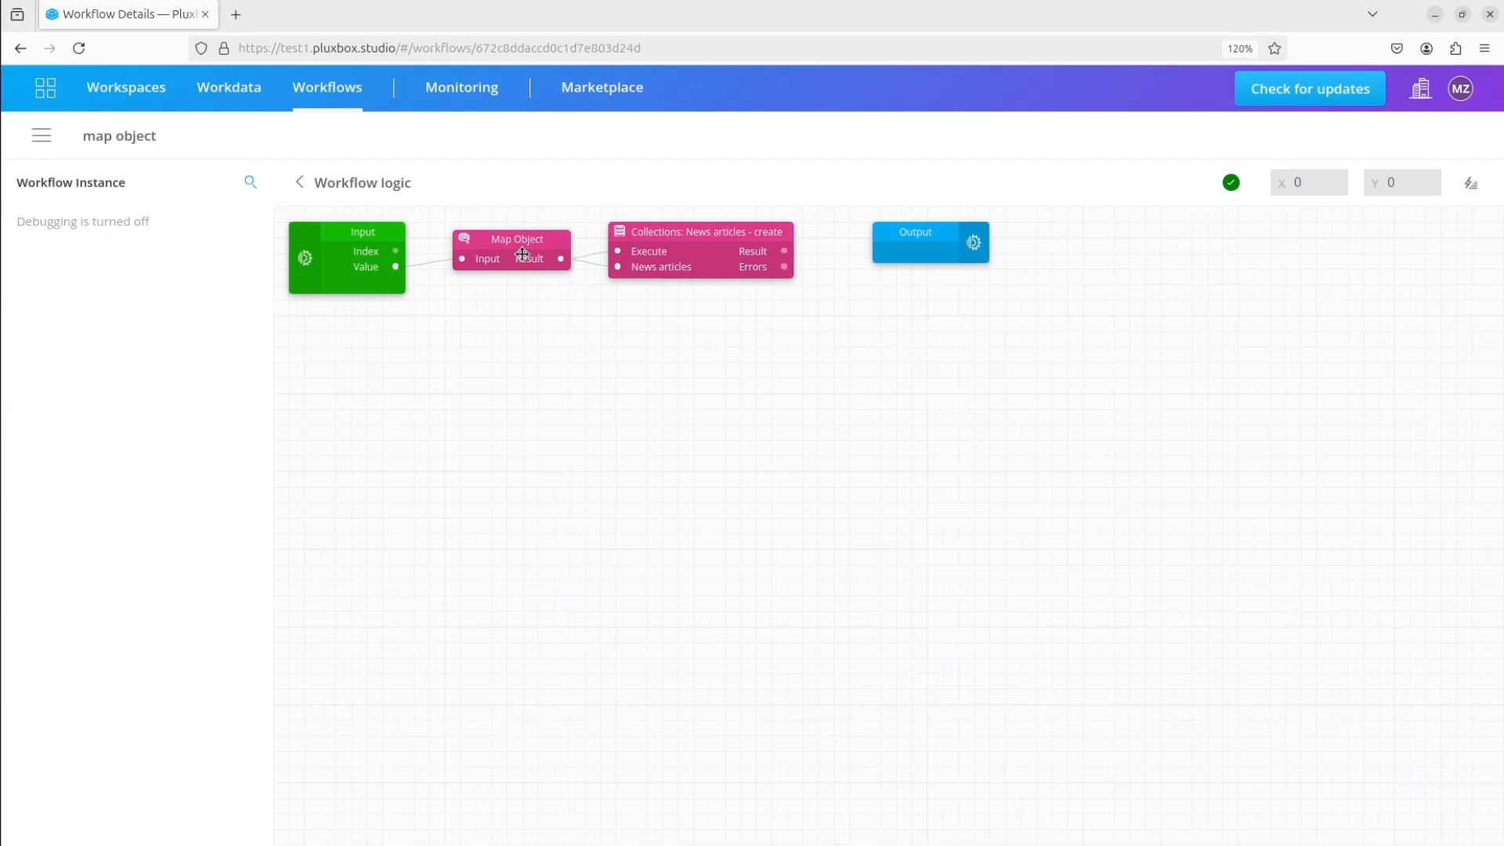
Inside the Map Object block, add the fields source.name and title to the Input block
double_click(533, 258)
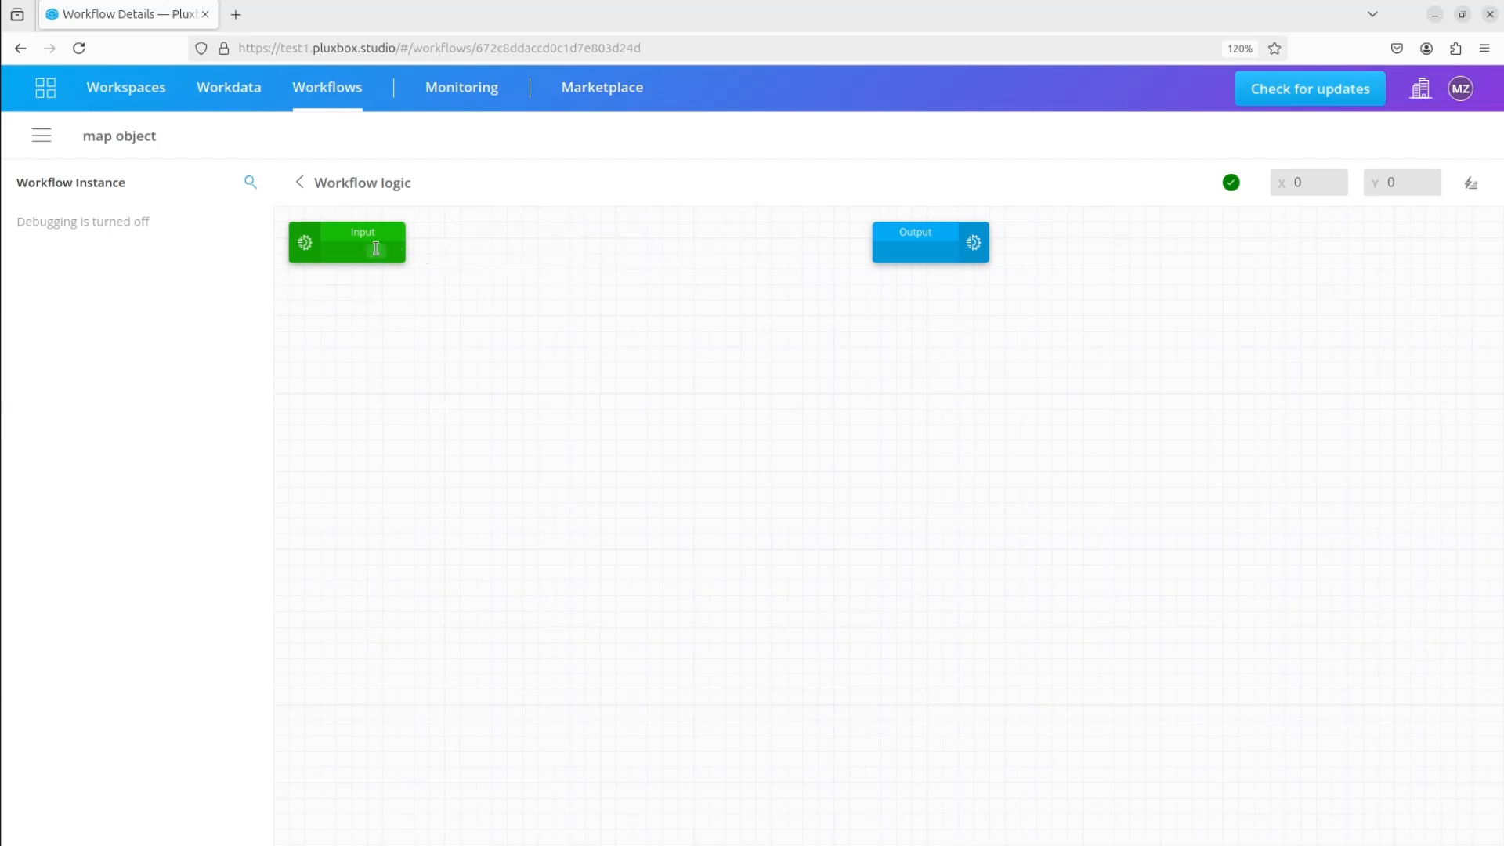
scroll(375, 250, up, 5)
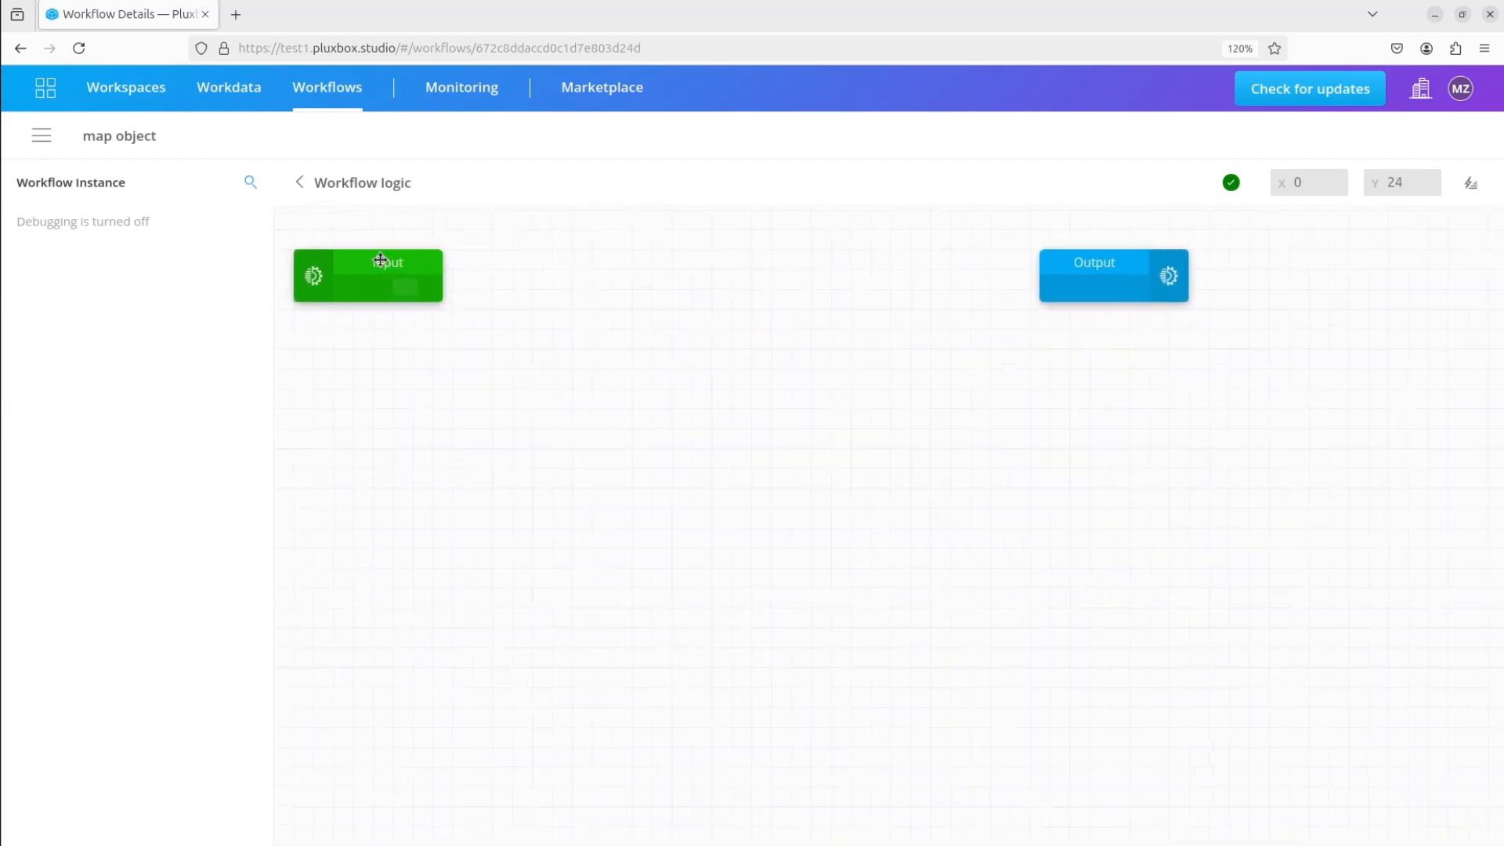
click(424, 291)
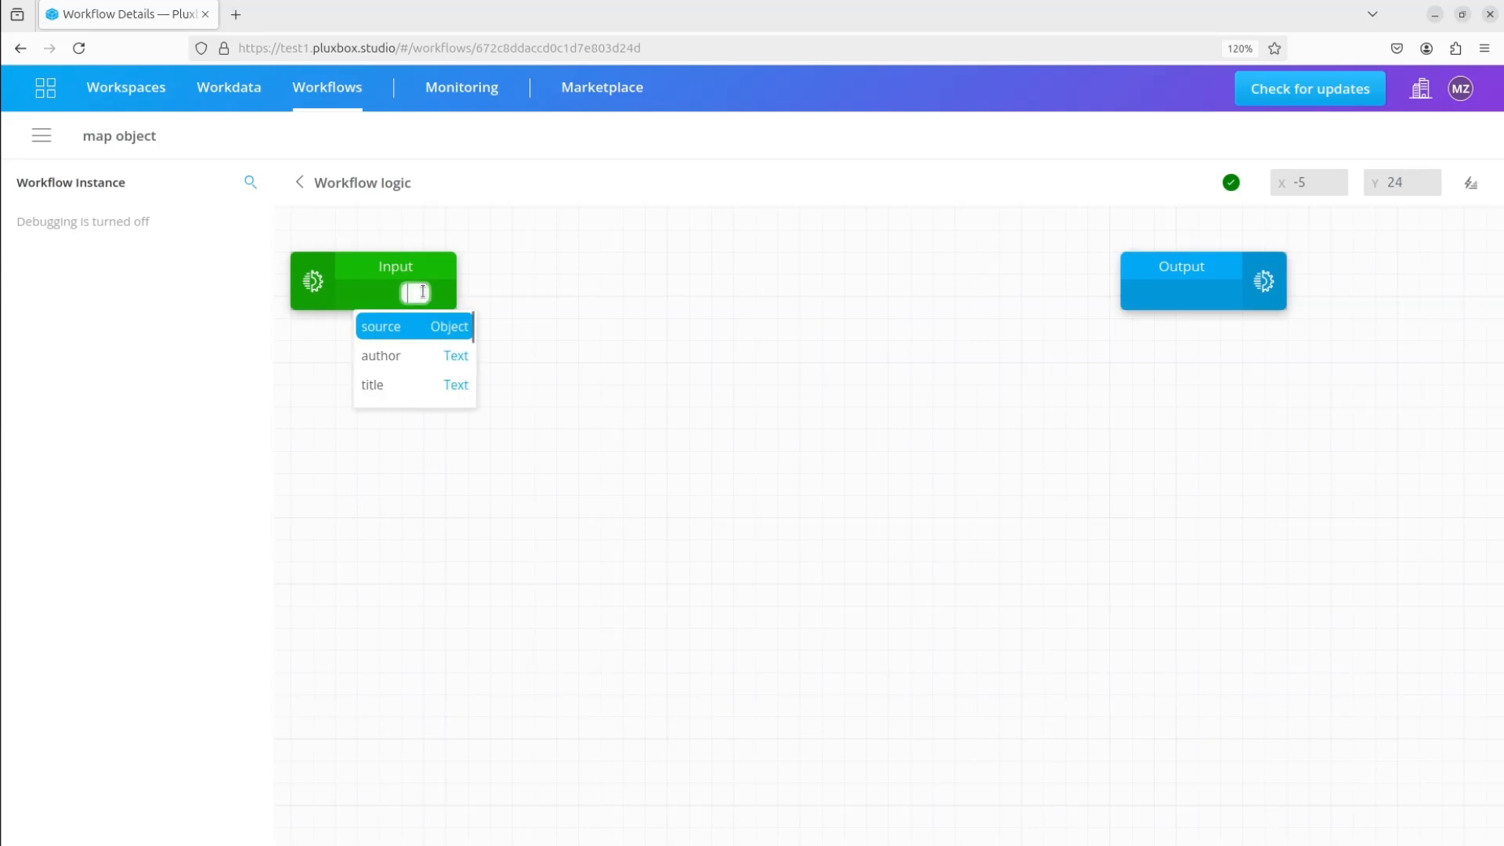
click(419, 324)
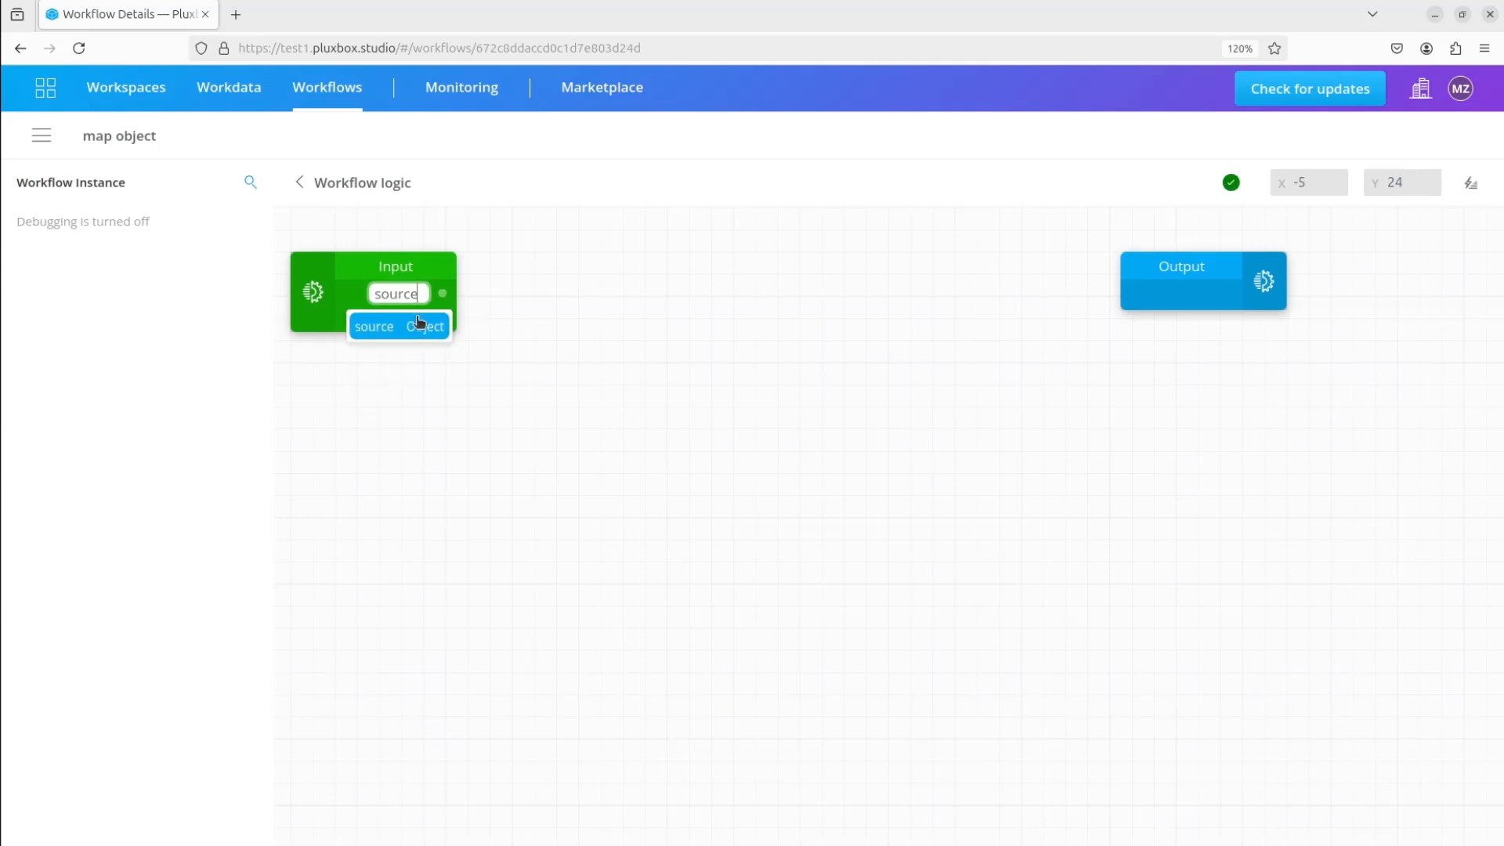
click(392, 354)
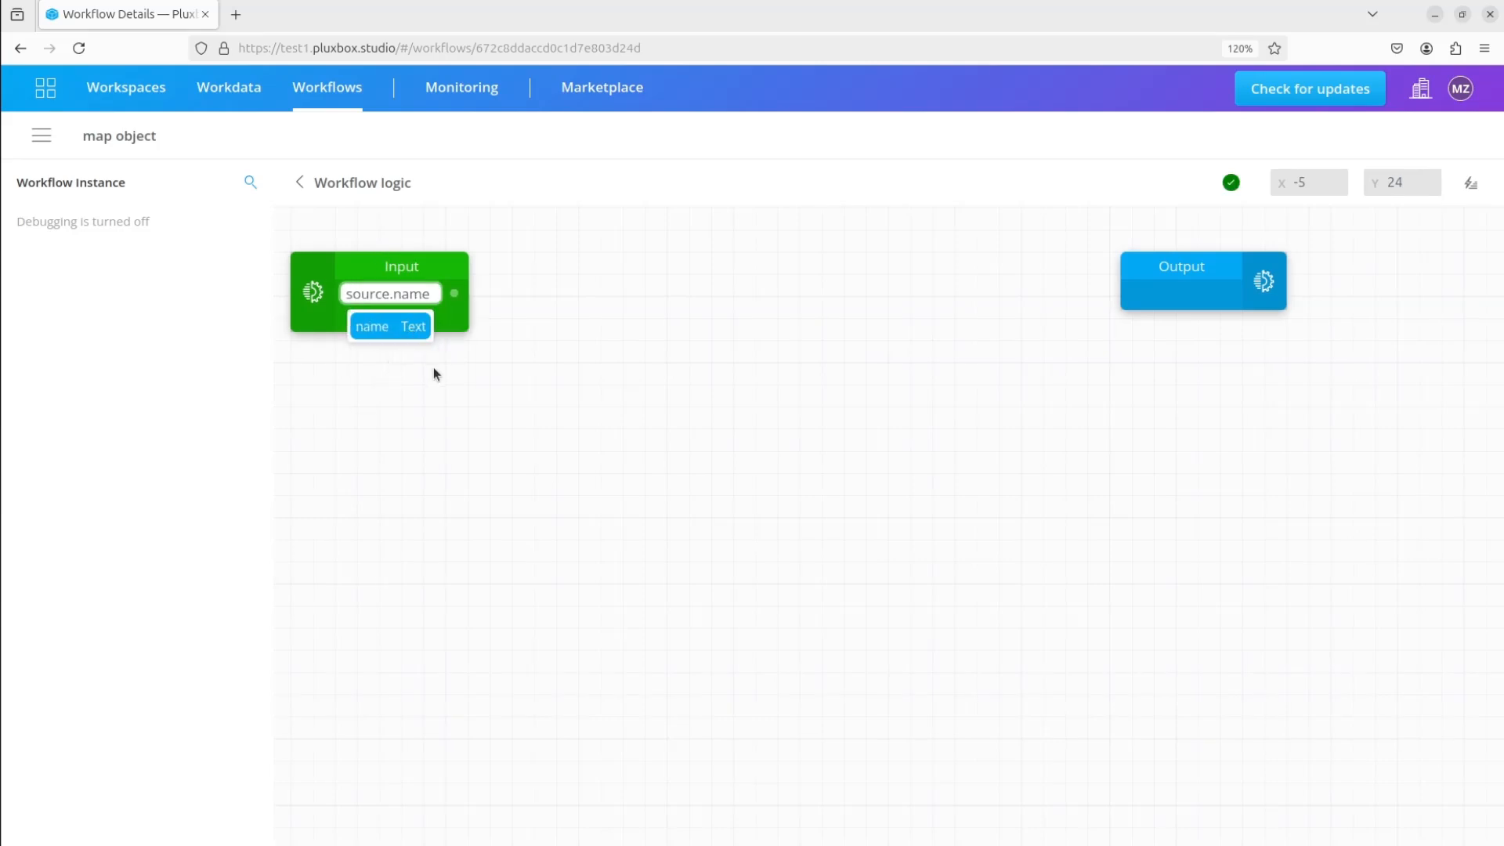
click(427, 316)
click(396, 402)
Add the fields description, url and content to the Map Object's Input block
click(424, 339)
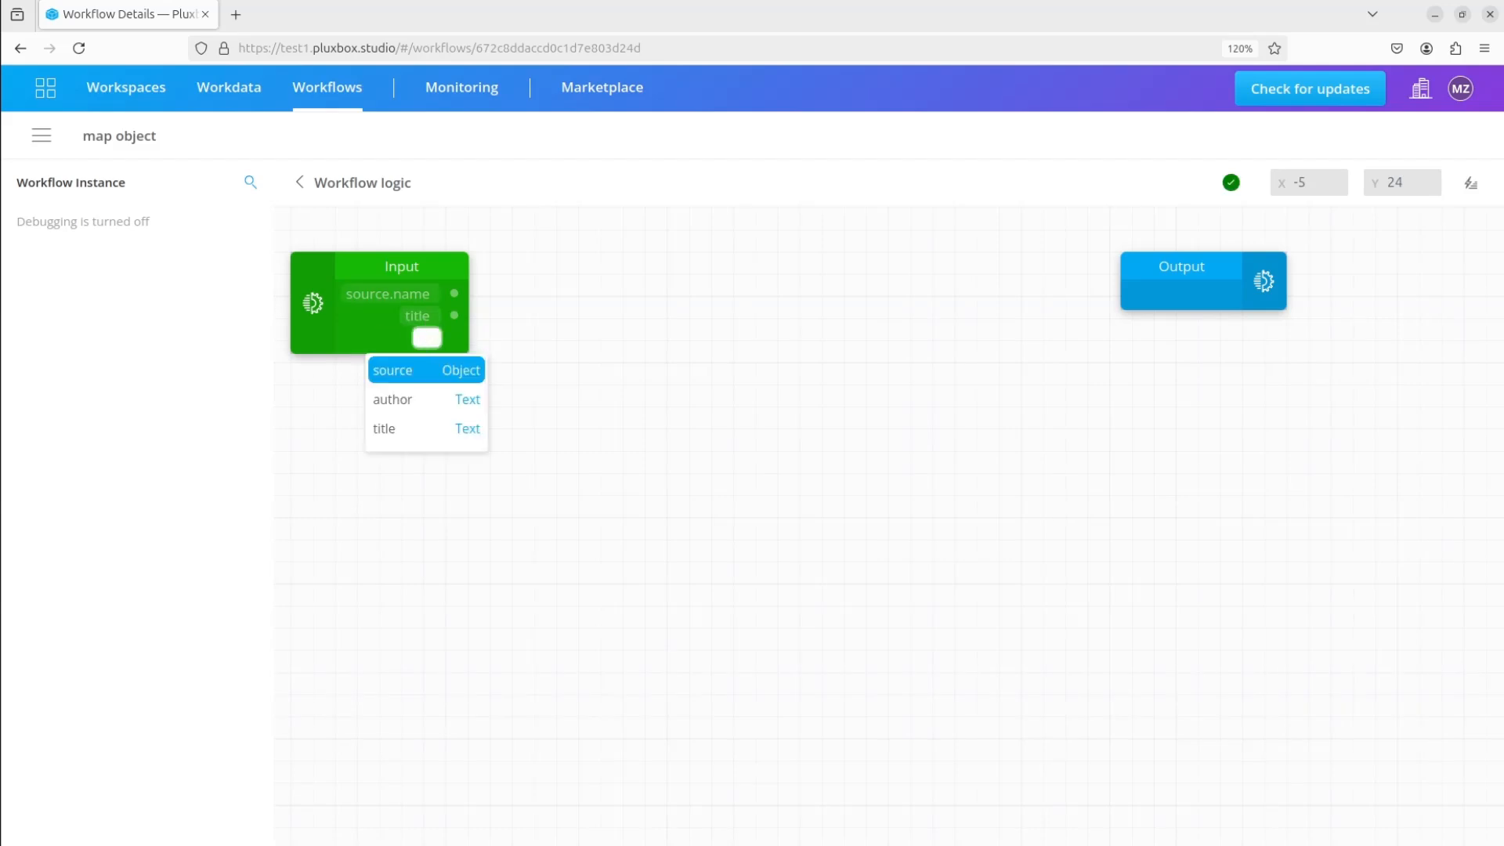
text(de)
click(395, 374)
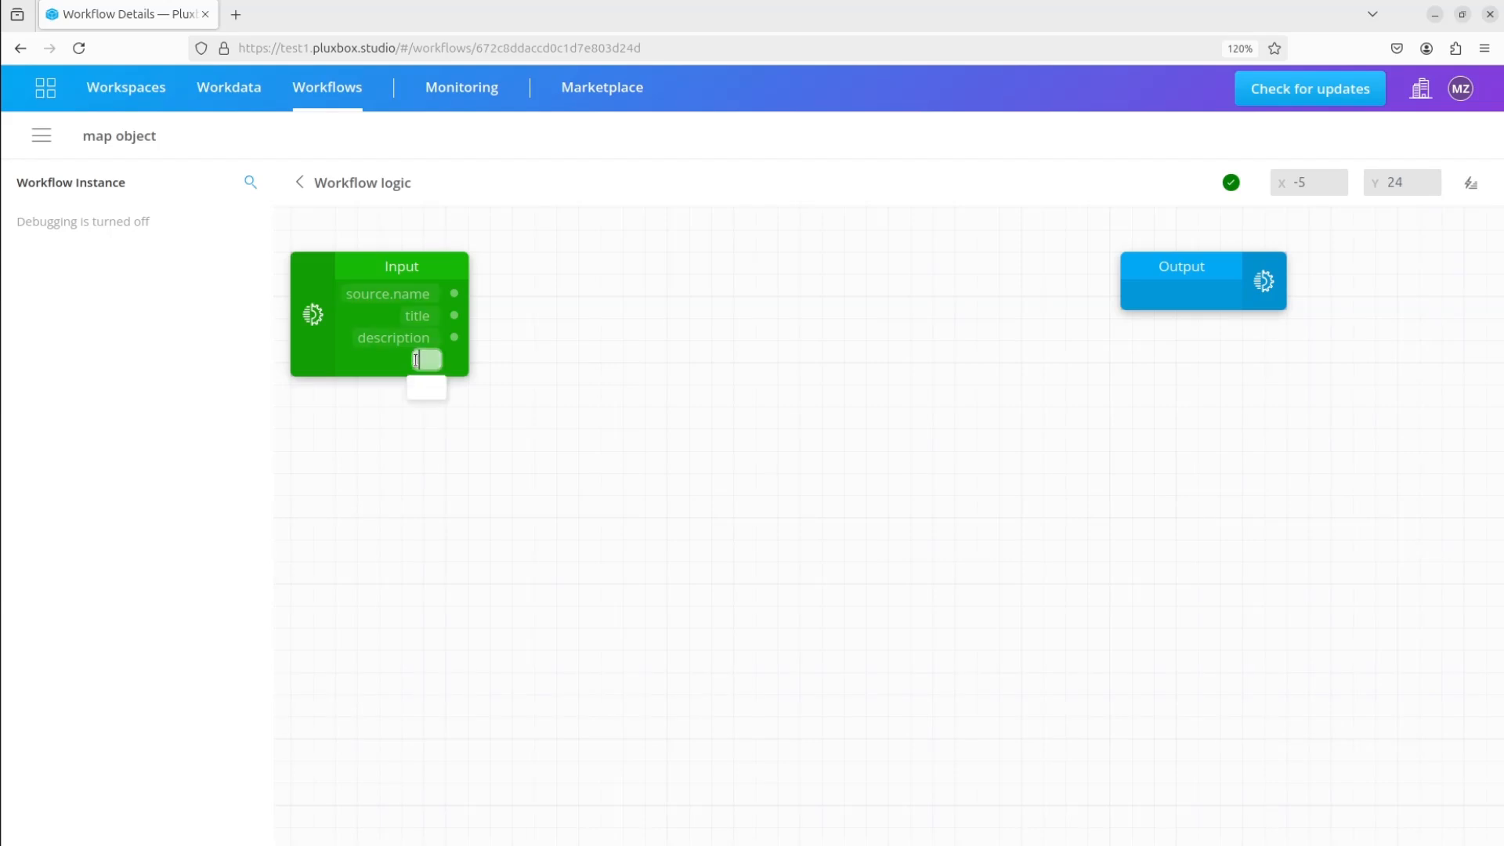
click(416, 359)
text(url)
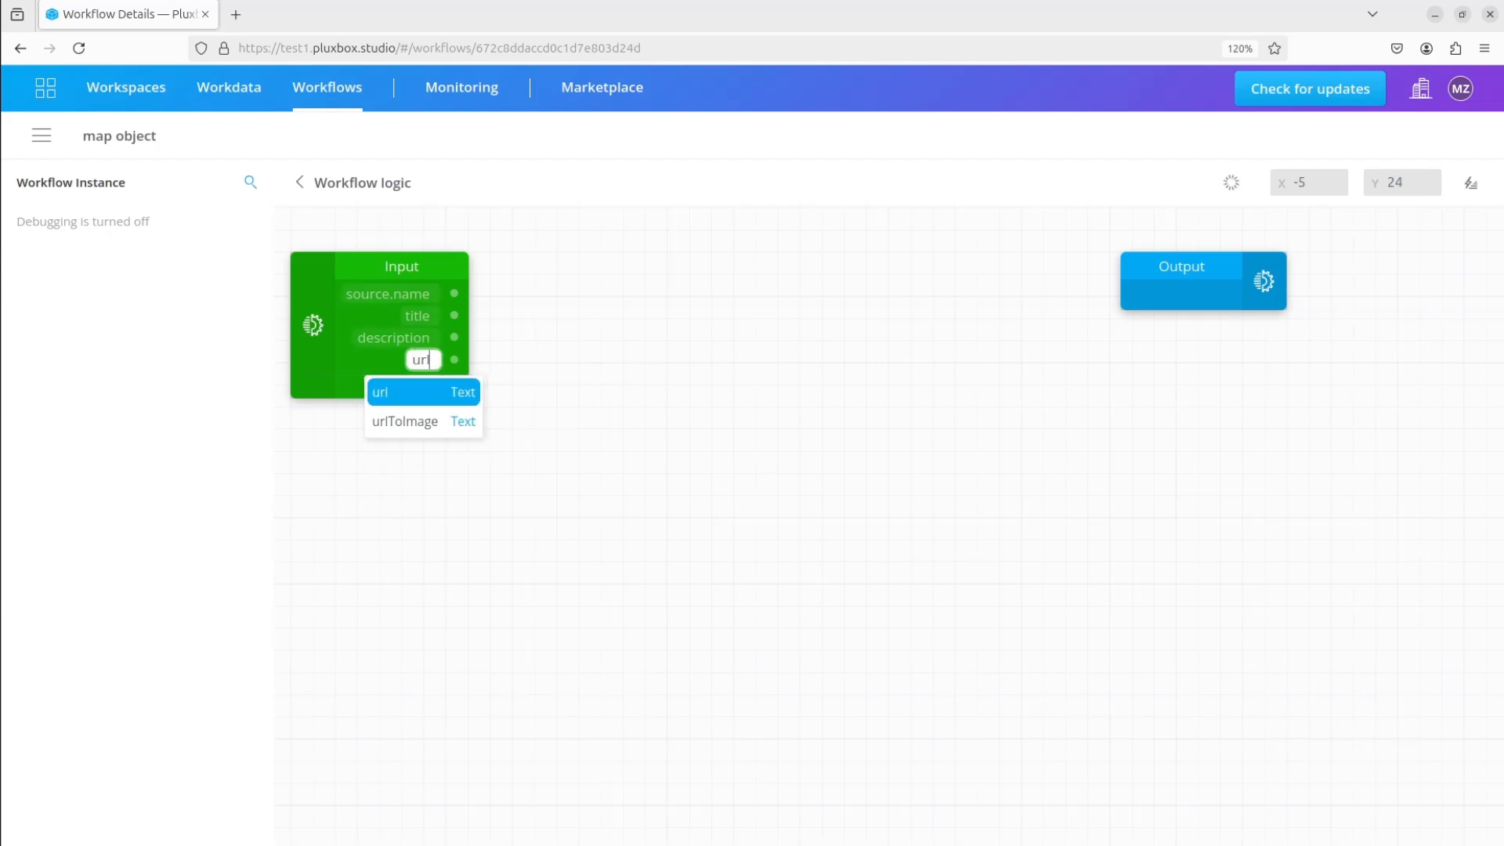
click(406, 400)
click(428, 382)
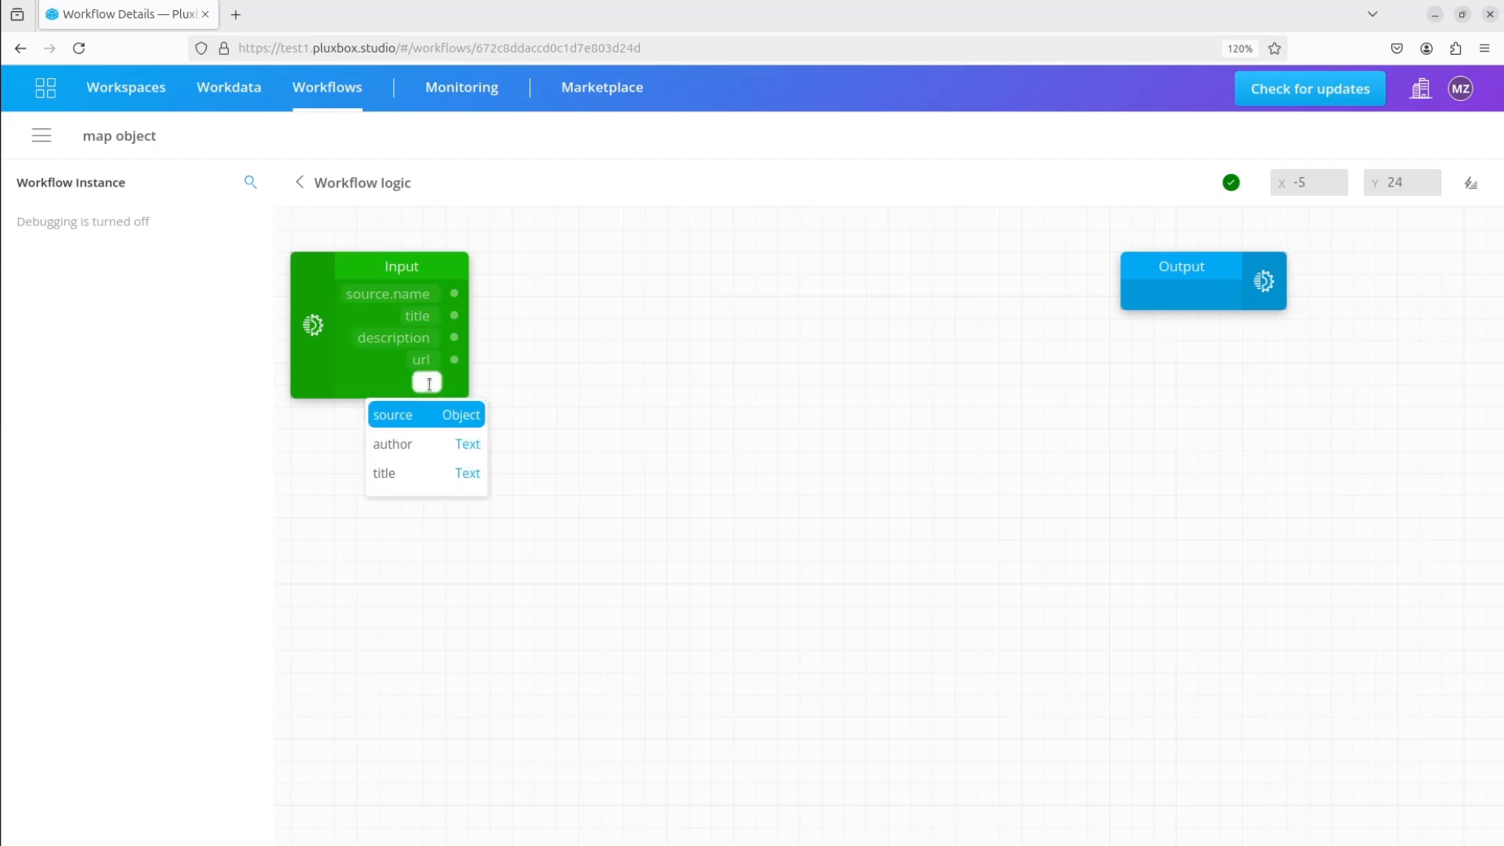
text(content)
click(387, 417)
Move the Output block closer to the Input block and add the fields source, title and information to it
drag(1216, 276, 771, 276)
click(713, 292)
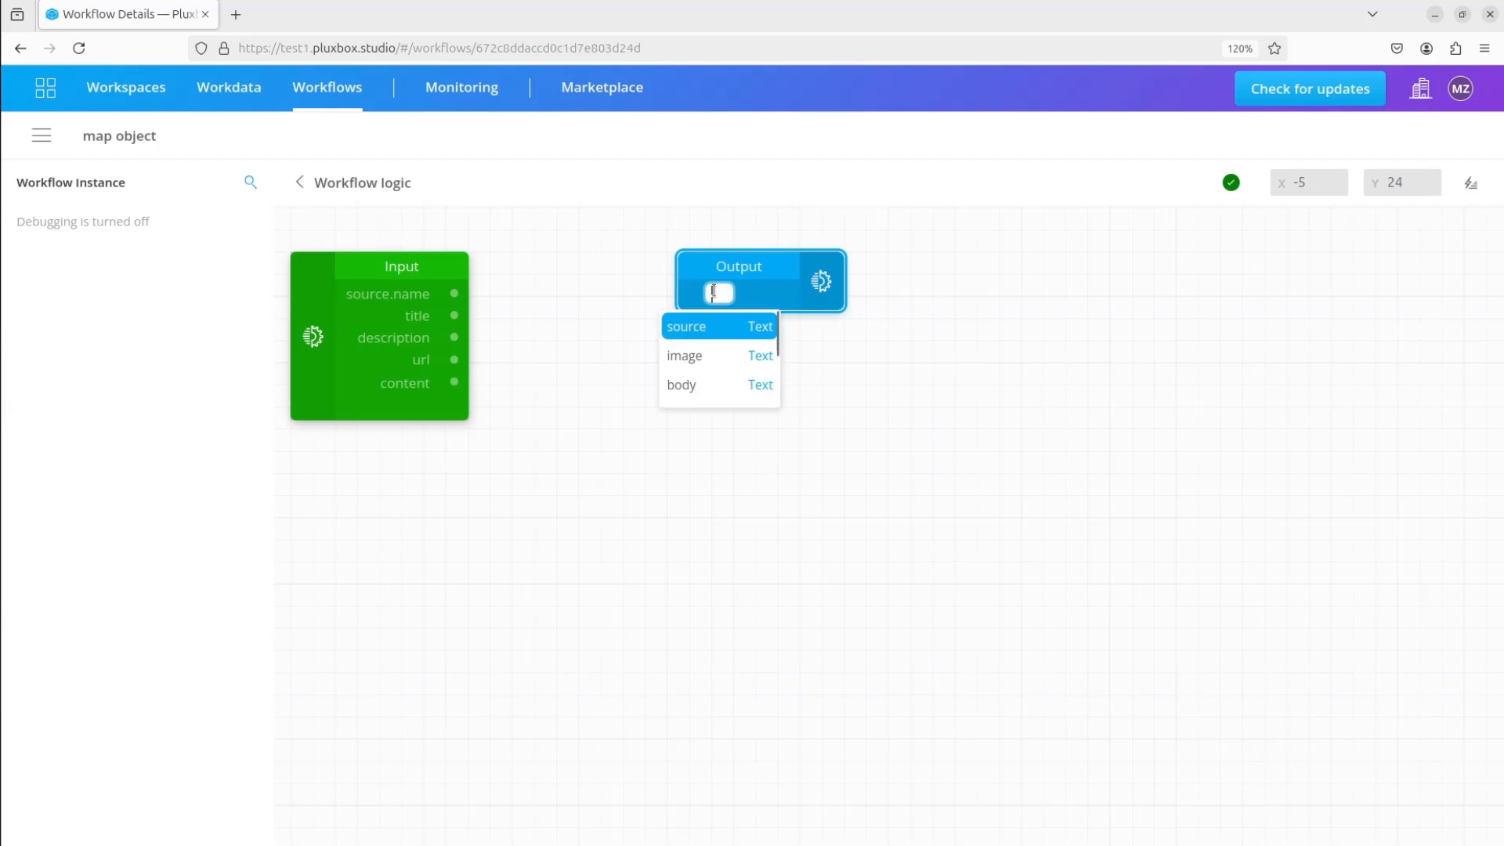
click(712, 328)
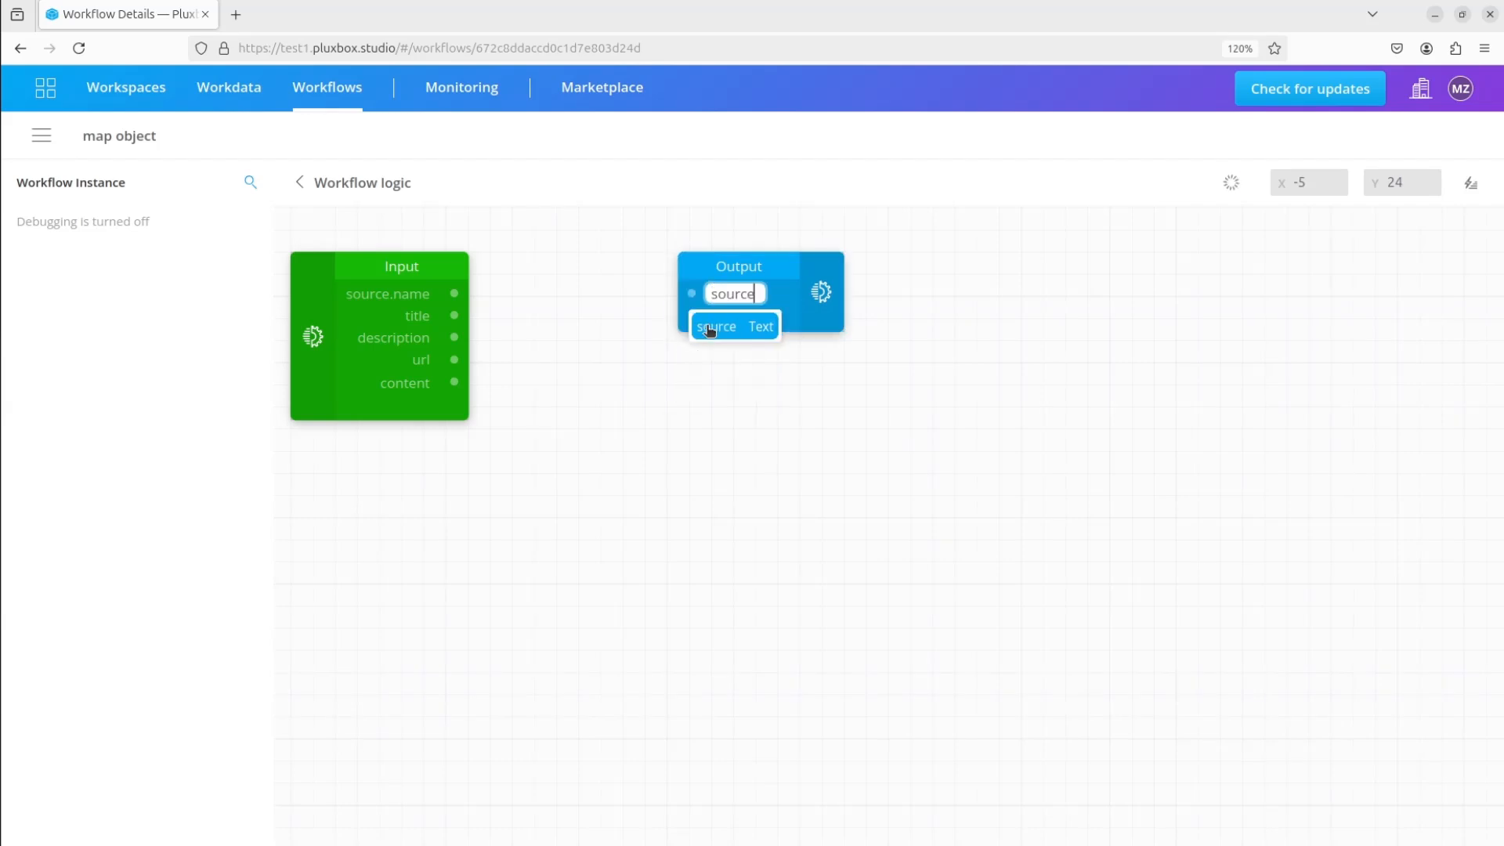
click(725, 315)
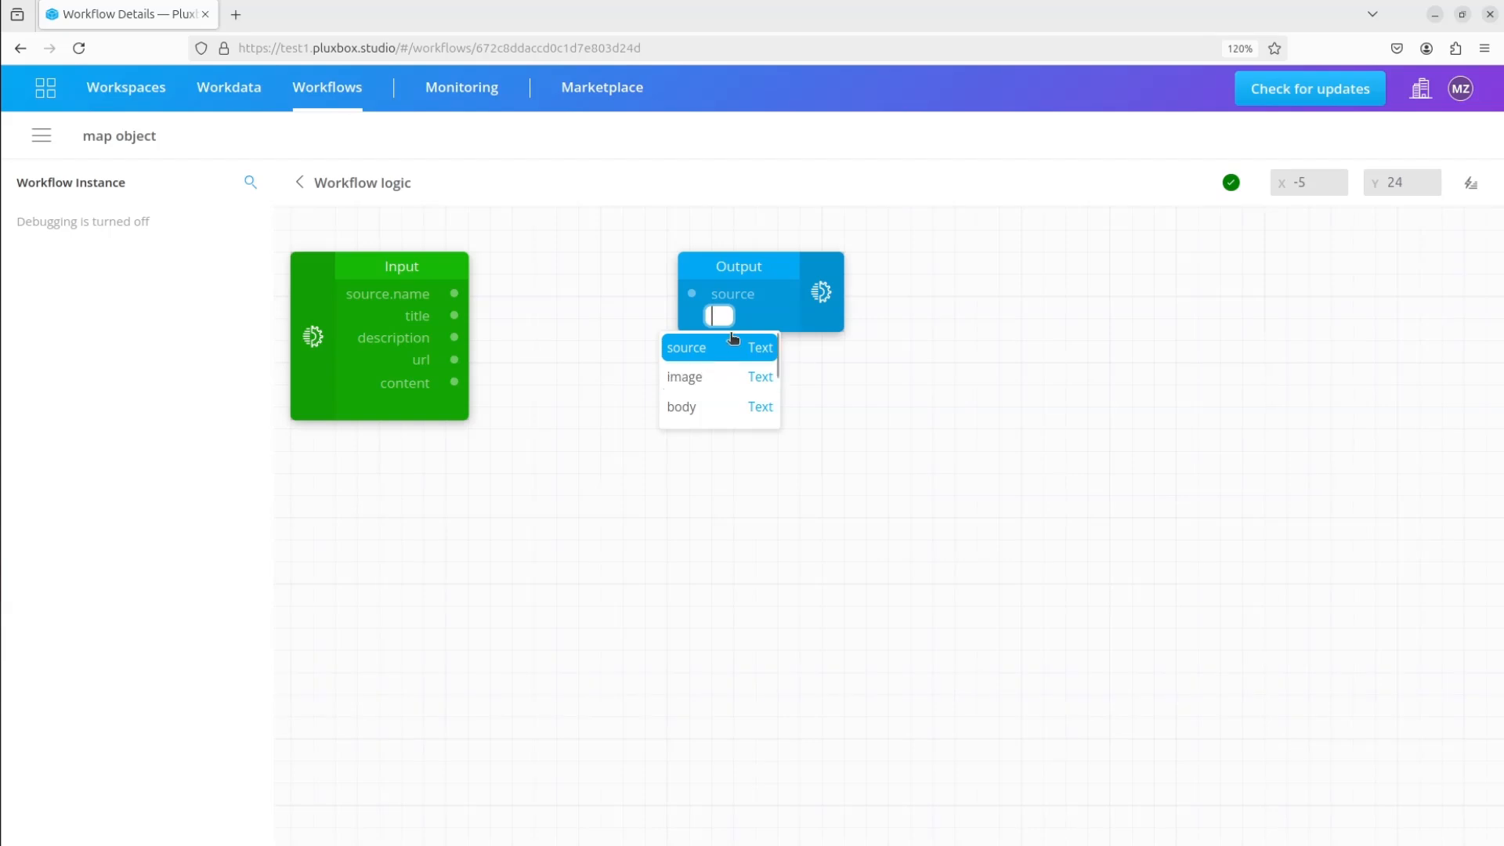
text(title)
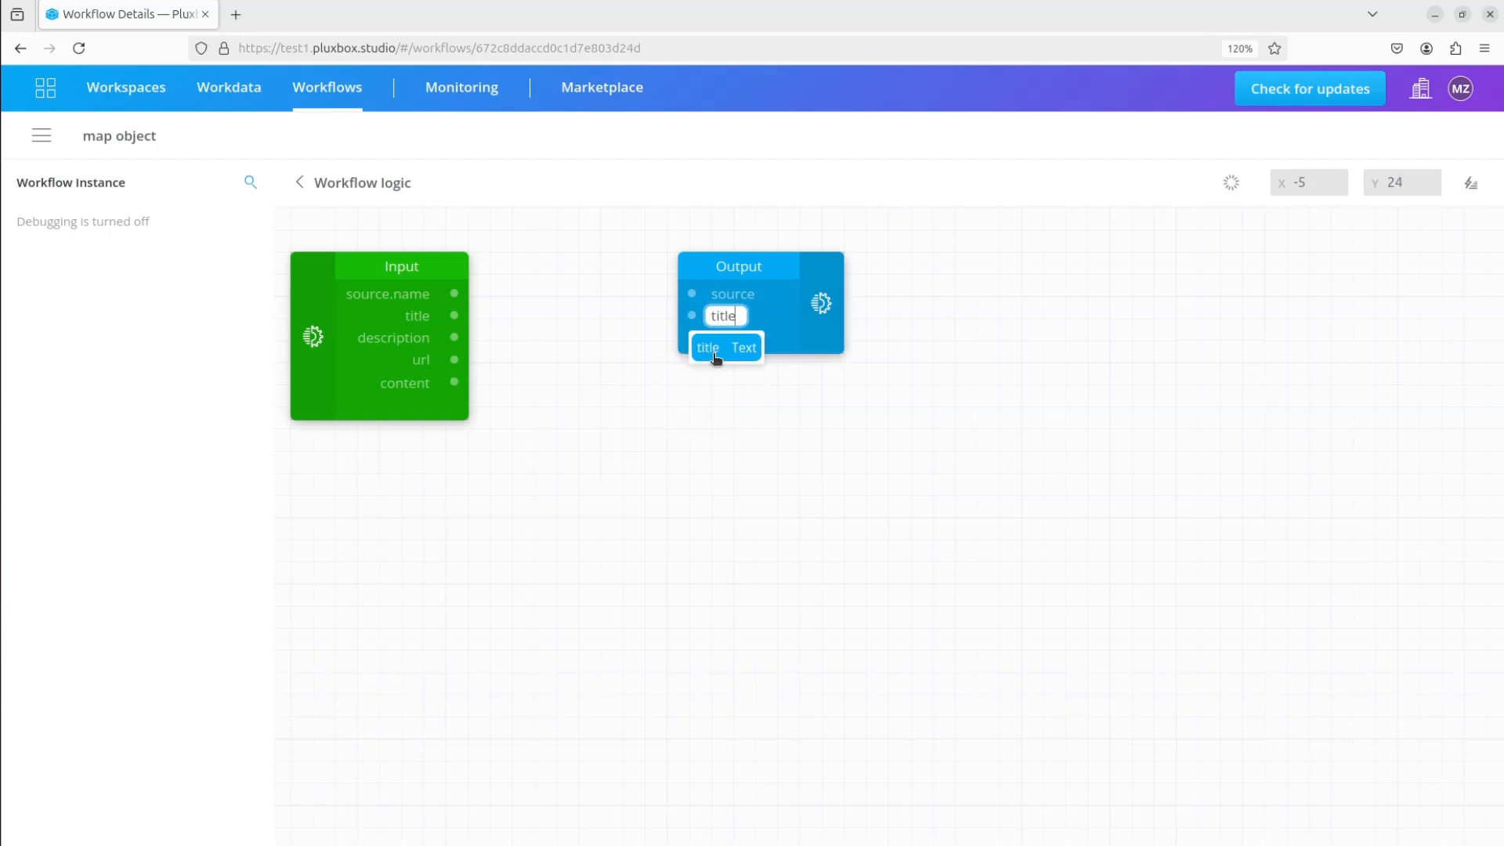
click(716, 350)
click(720, 339)
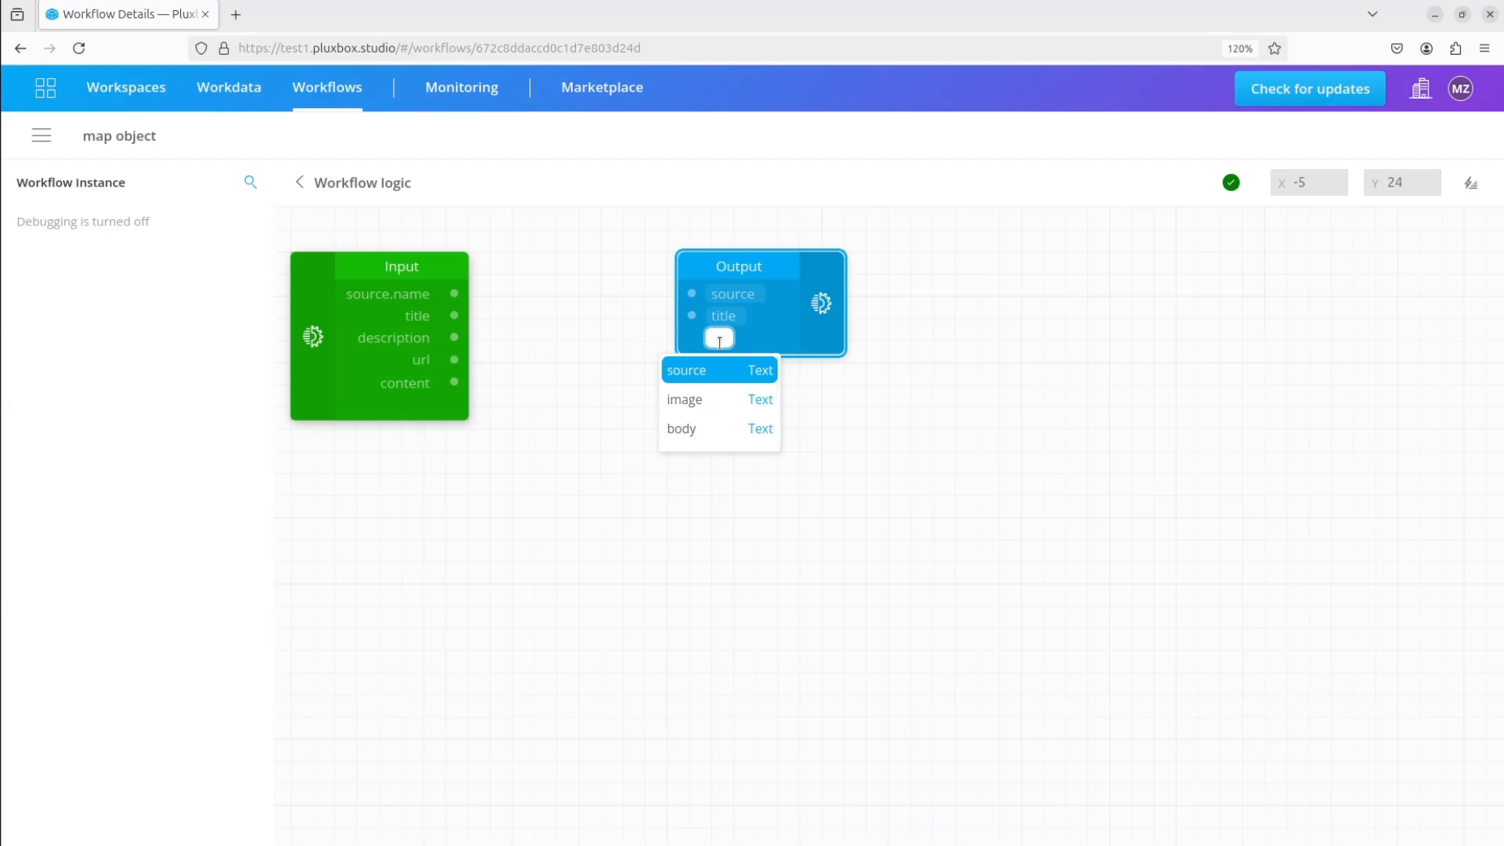
text(information)
click(691, 372)
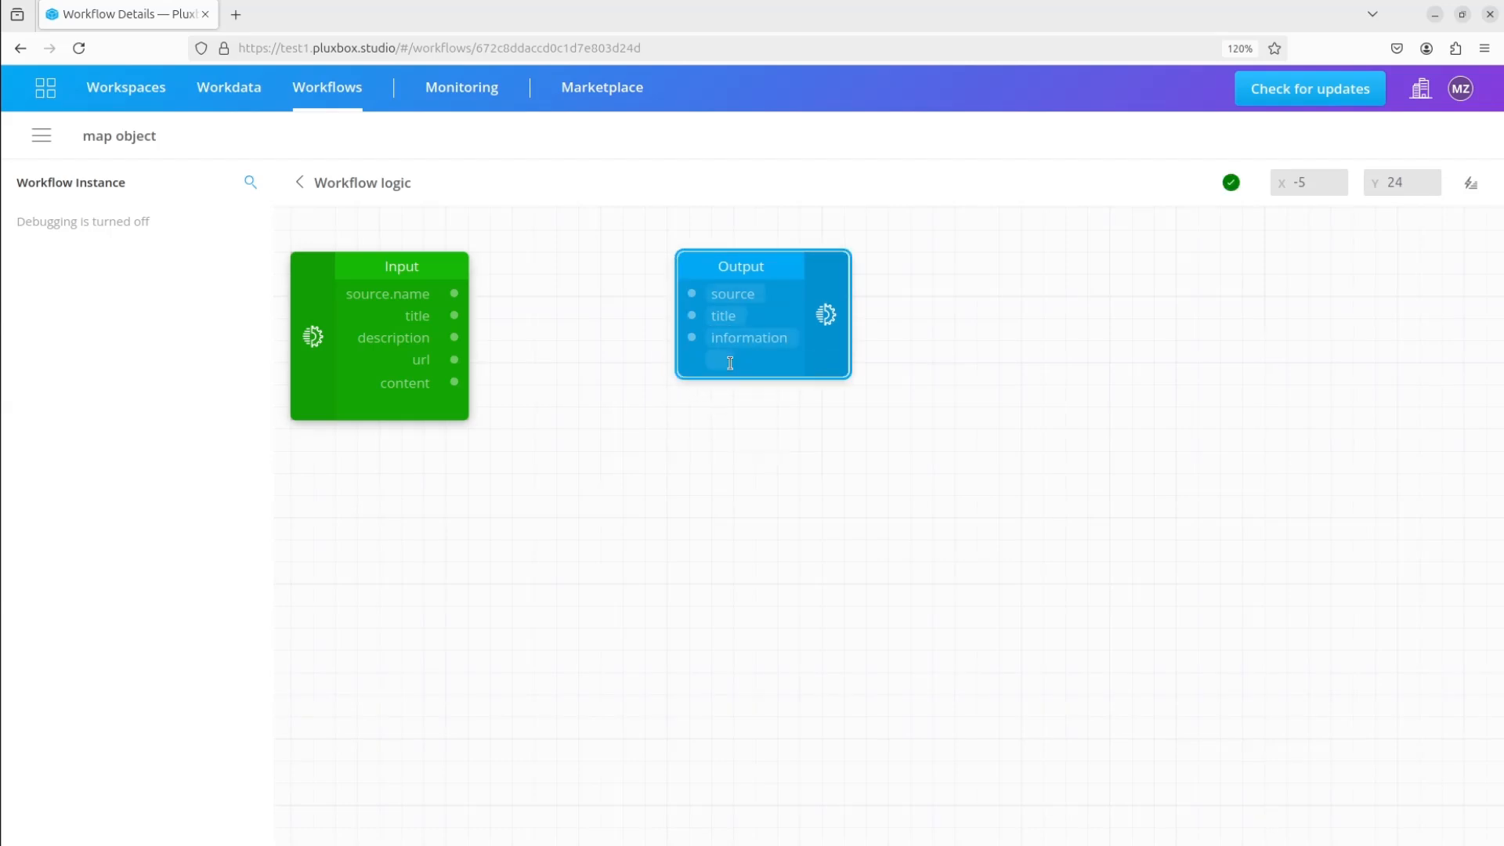
Add the fields website and body to the Map Object's Output block
click(710, 359)
text(web)
click(702, 393)
click(707, 384)
text(body)
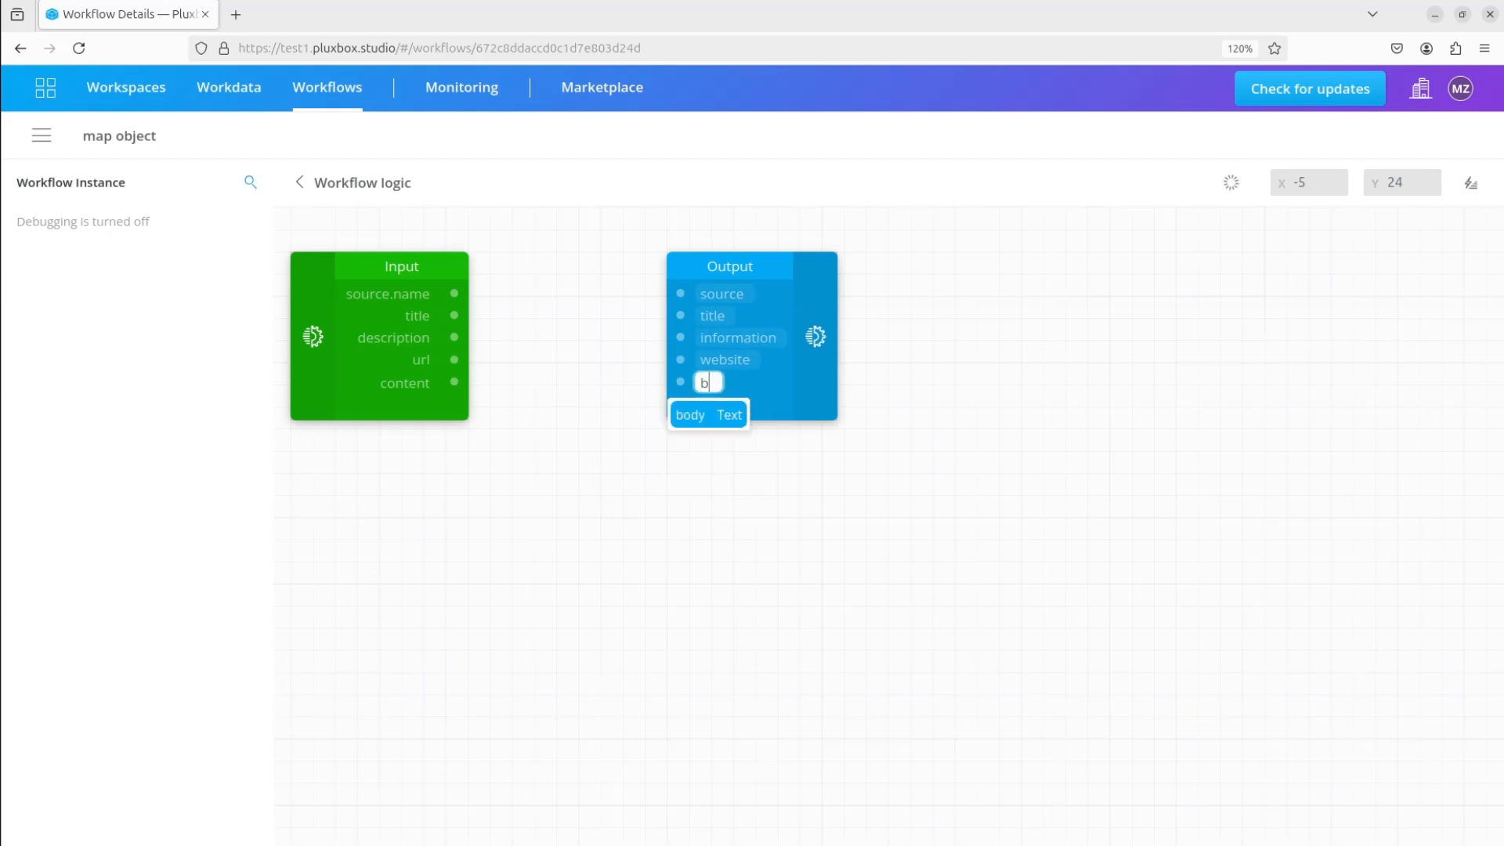
click(702, 420)
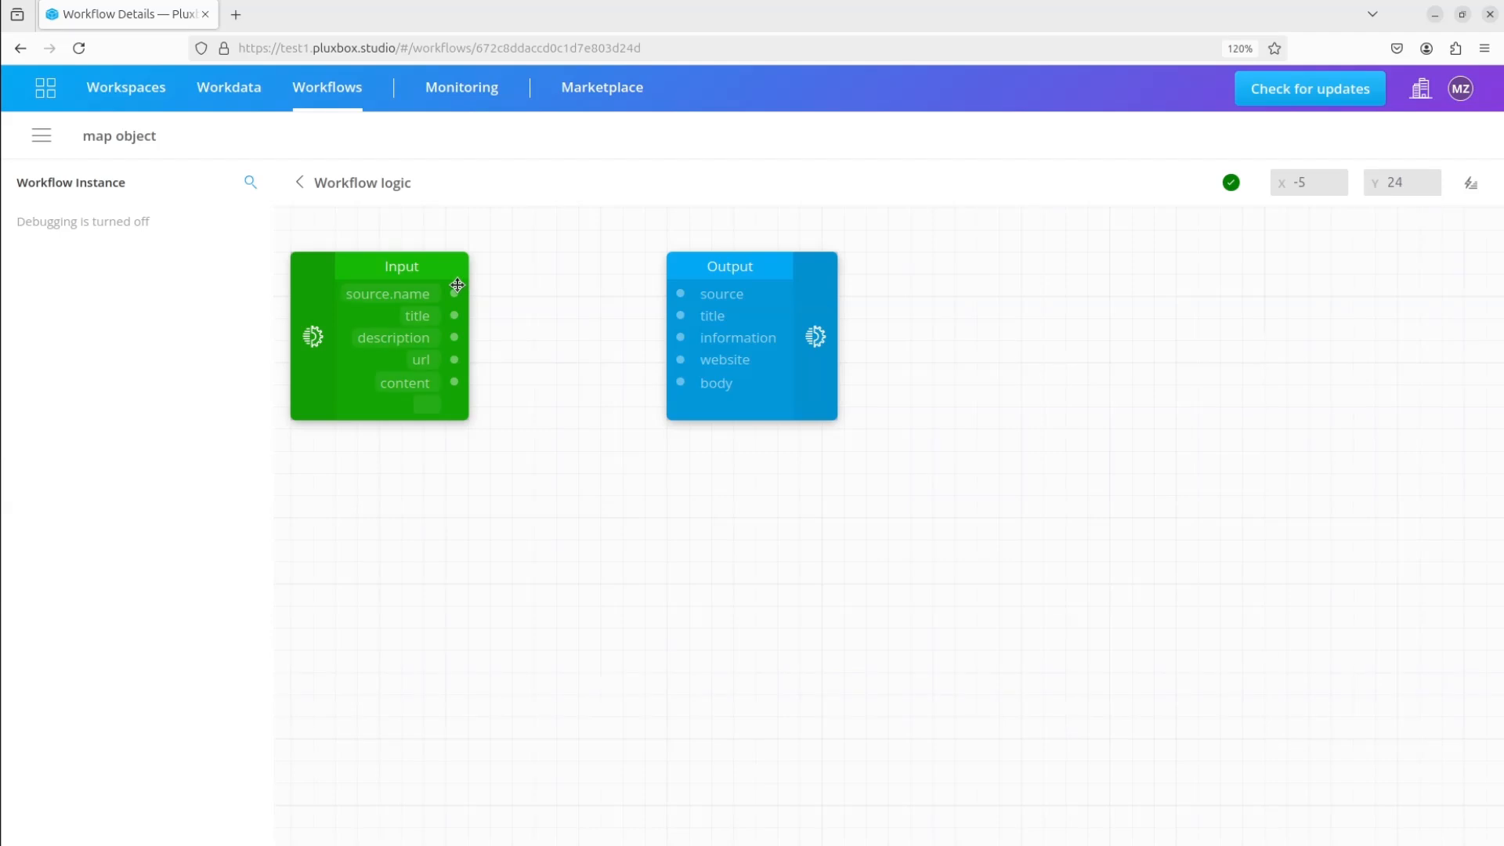
Connect source.name to source, title to title, description to information, url to website and content to body
drag(454, 293, 678, 299)
drag(453, 315, 680, 317)
drag(454, 337, 680, 337)
drag(453, 360, 680, 361)
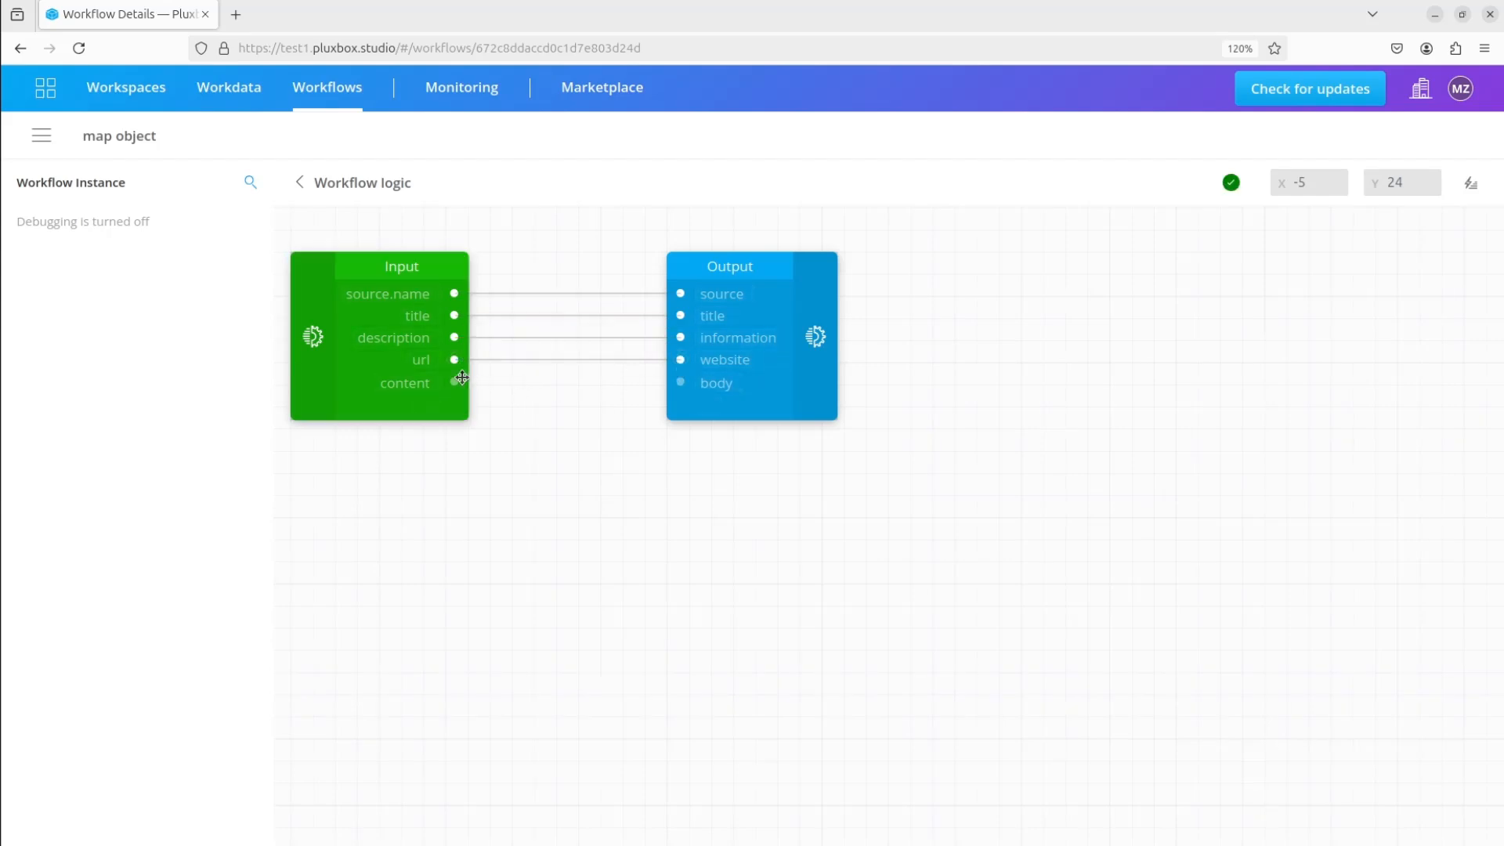
drag(454, 382, 687, 391)
Save the workflow logic and turn debugging on
click(41, 135)
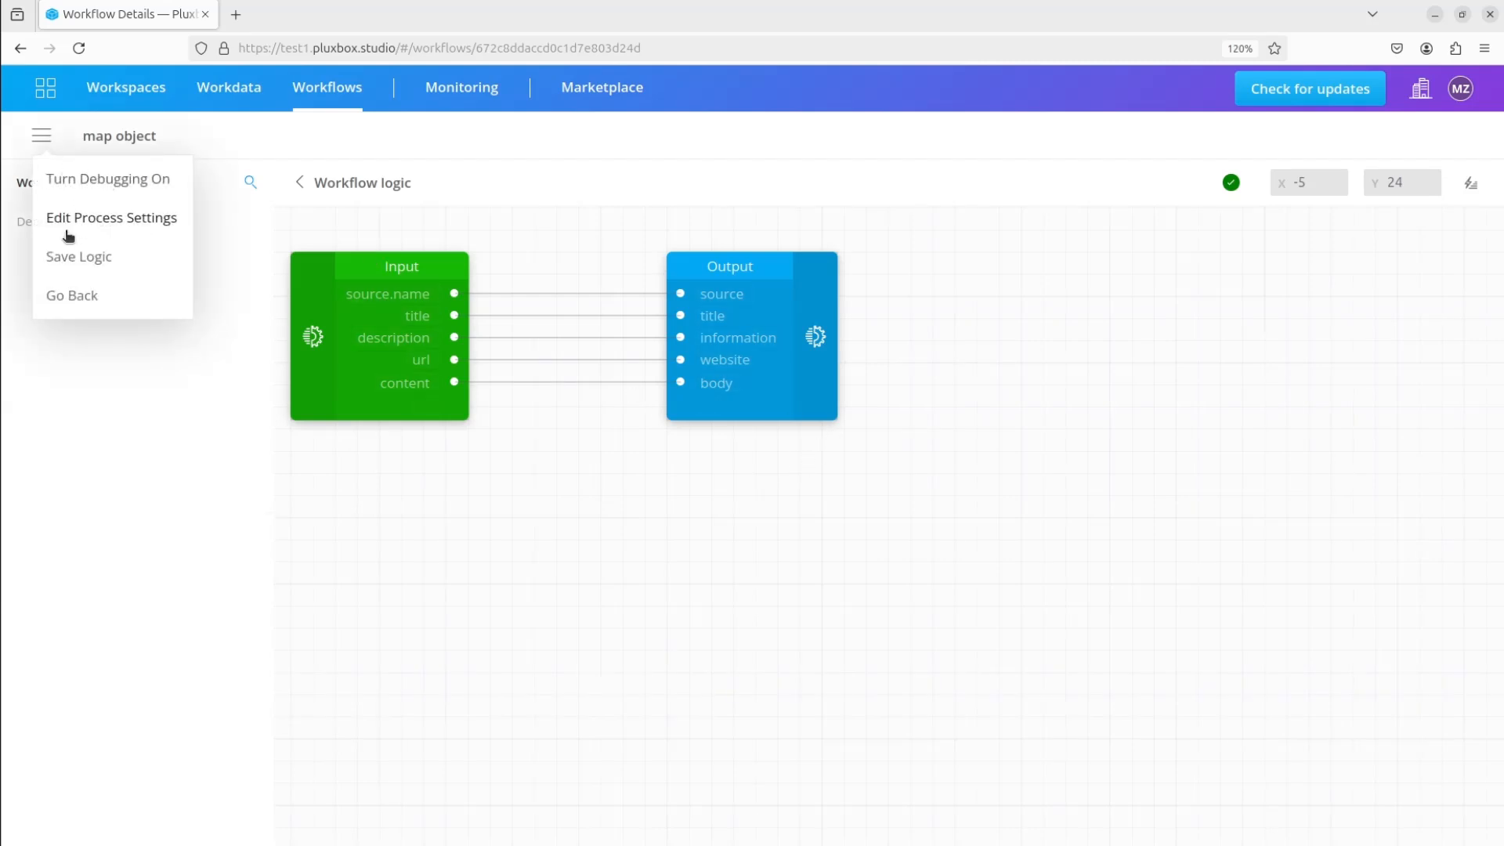
click(79, 257)
click(47, 146)
click(101, 191)
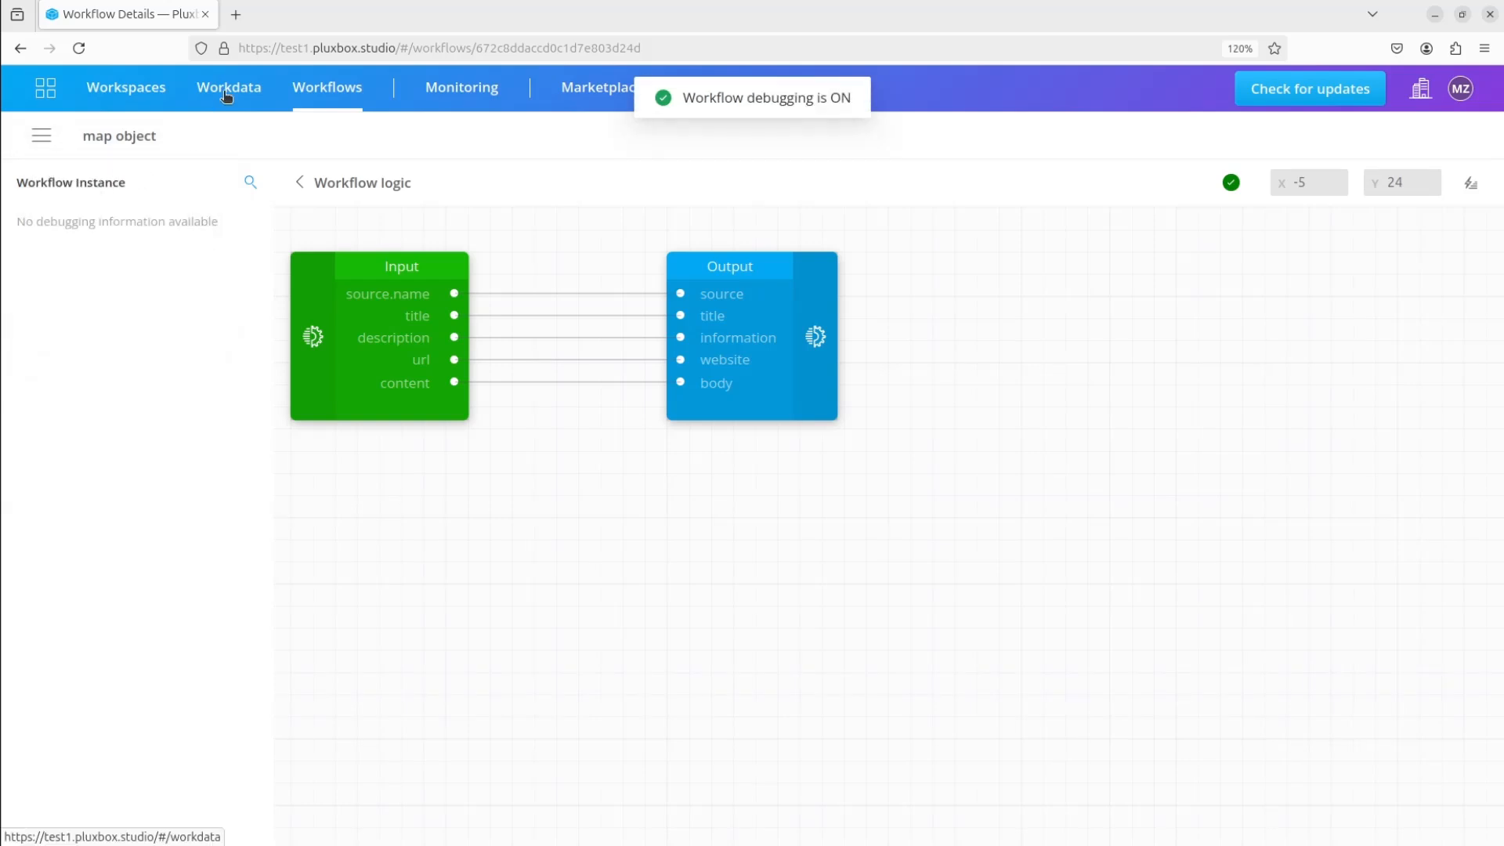
In the Workdata GraphQL playground, write a mutation that calls the map_object process under processes
click(226, 92)
click(29, 480)
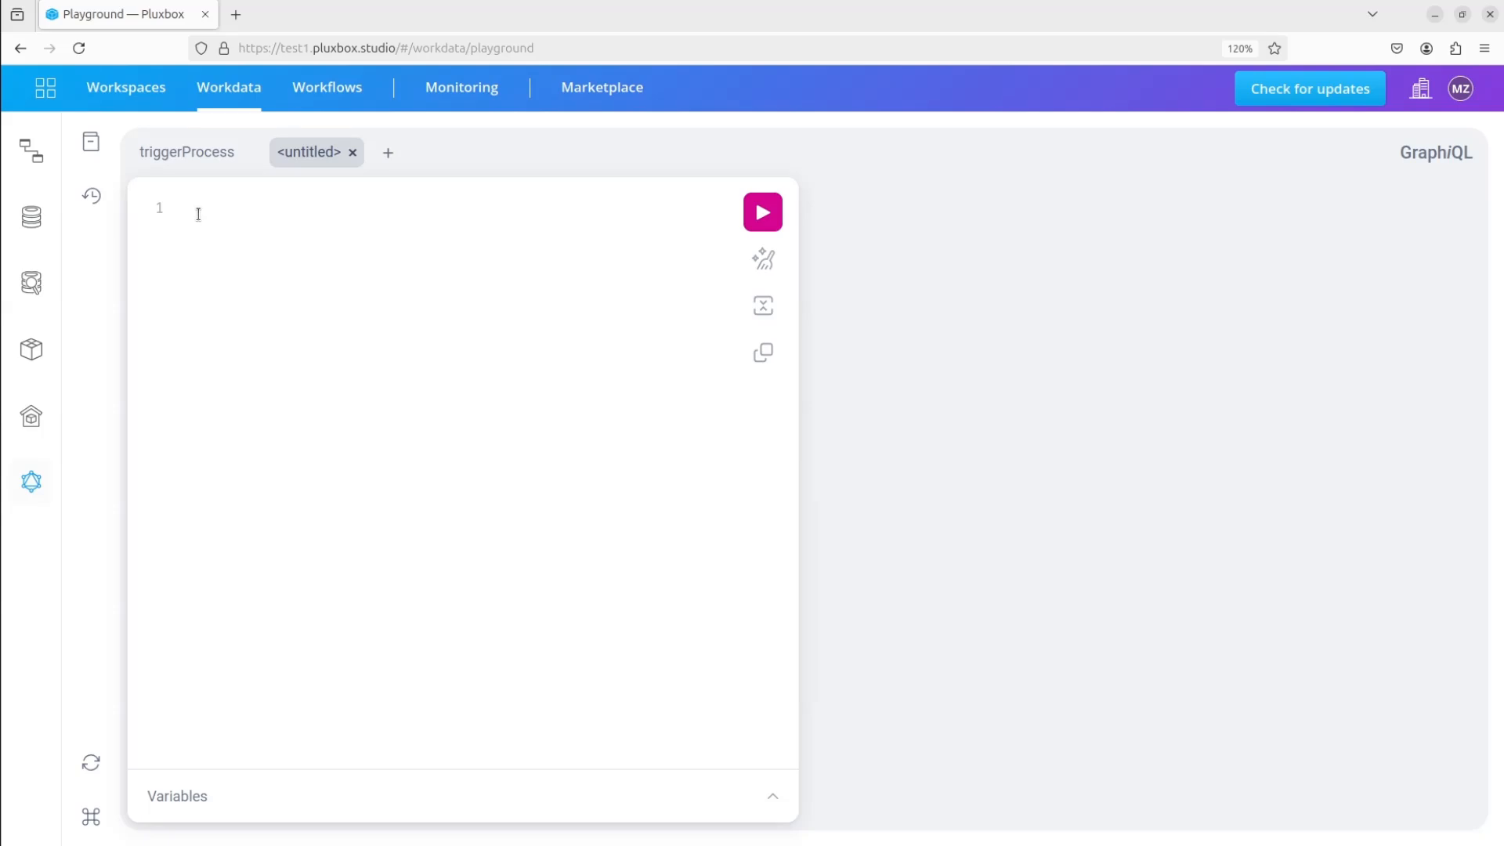
key(ctrl+space)
click(220, 276)
text({)
key(Return)
key(ctrl+space)
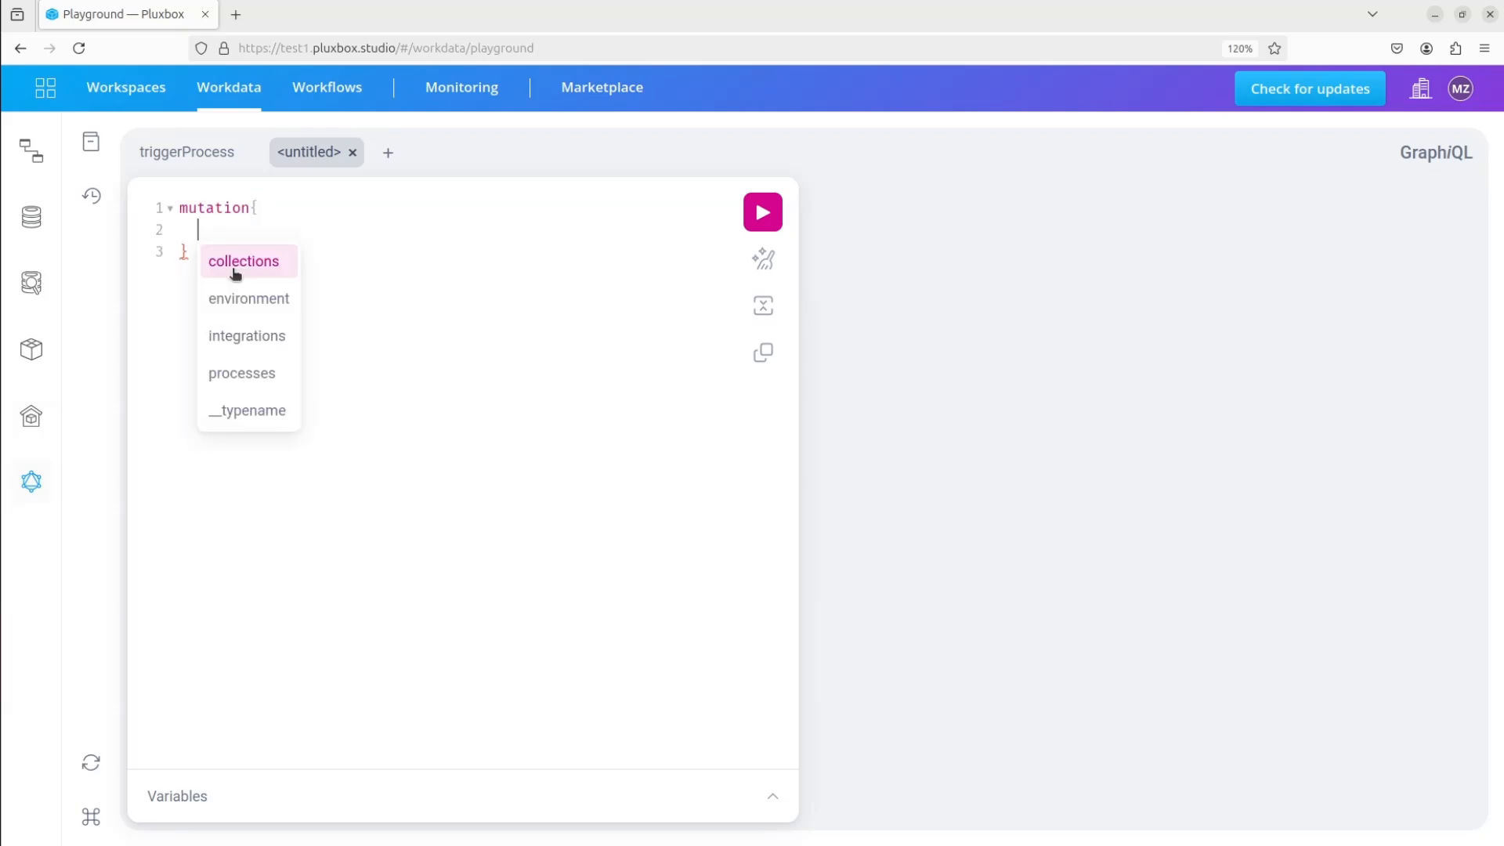
click(239, 375)
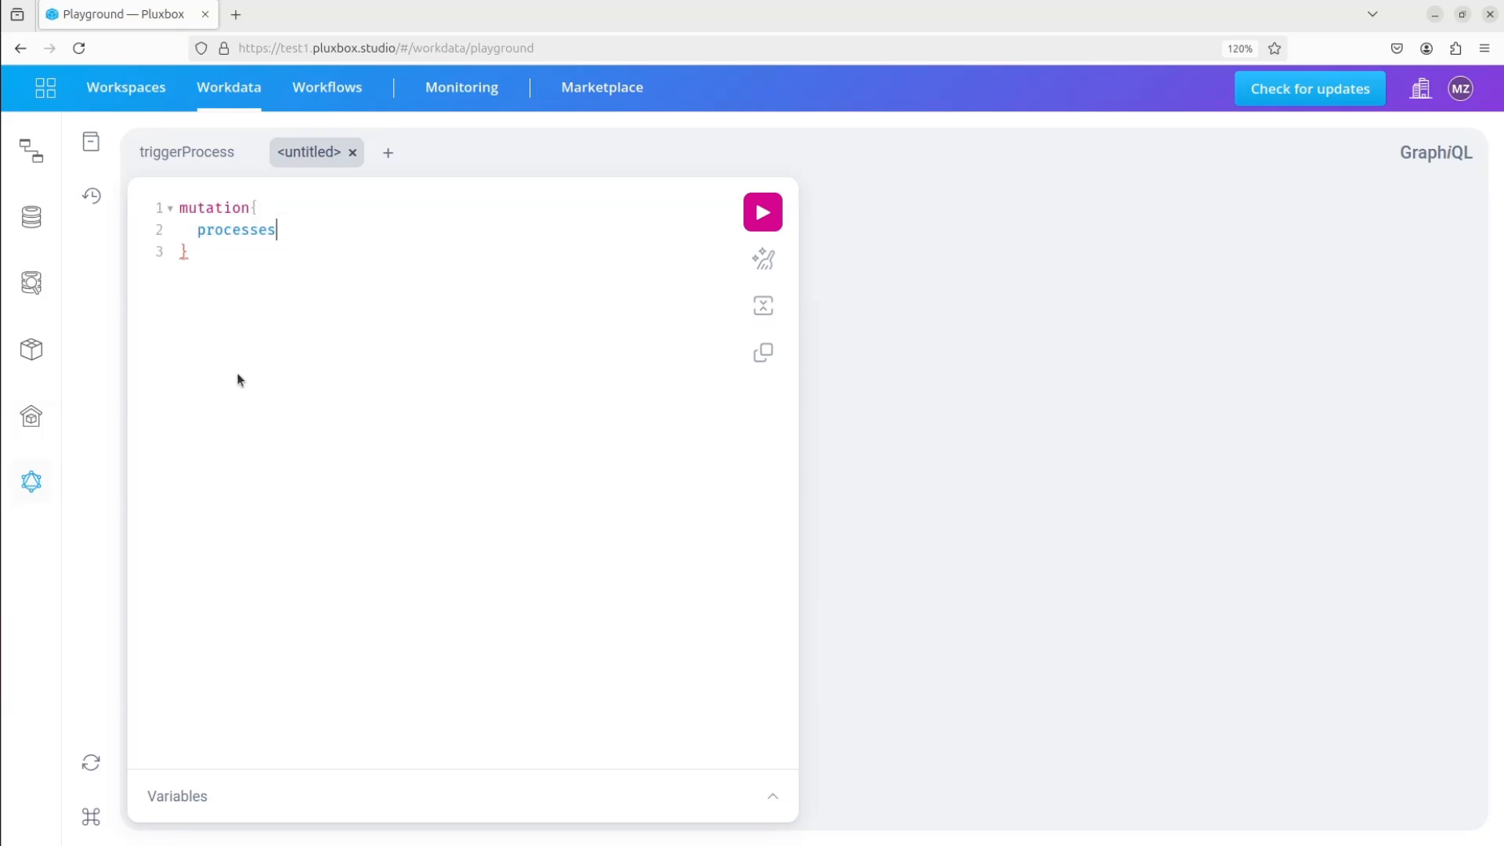
text({)
key(Return)
key(ctrl+space)
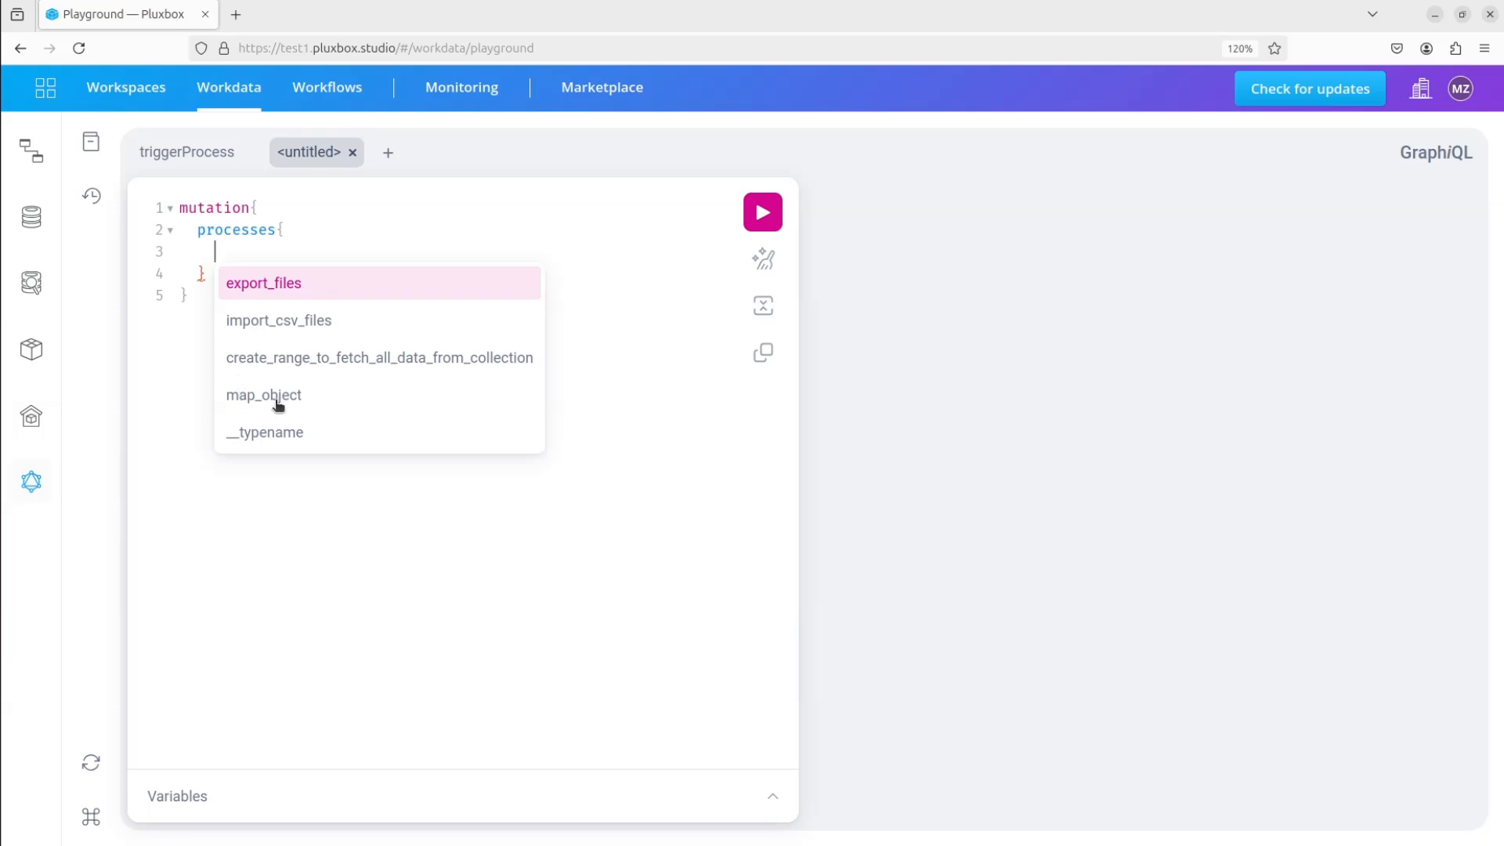
click(248, 394)
Request status and processName as return fields of map_object and run the mutation
text({)
key(Return)
key(ctrl+space)
click(259, 314)
key(Return)
key(ctrl+space)
click(279, 365)
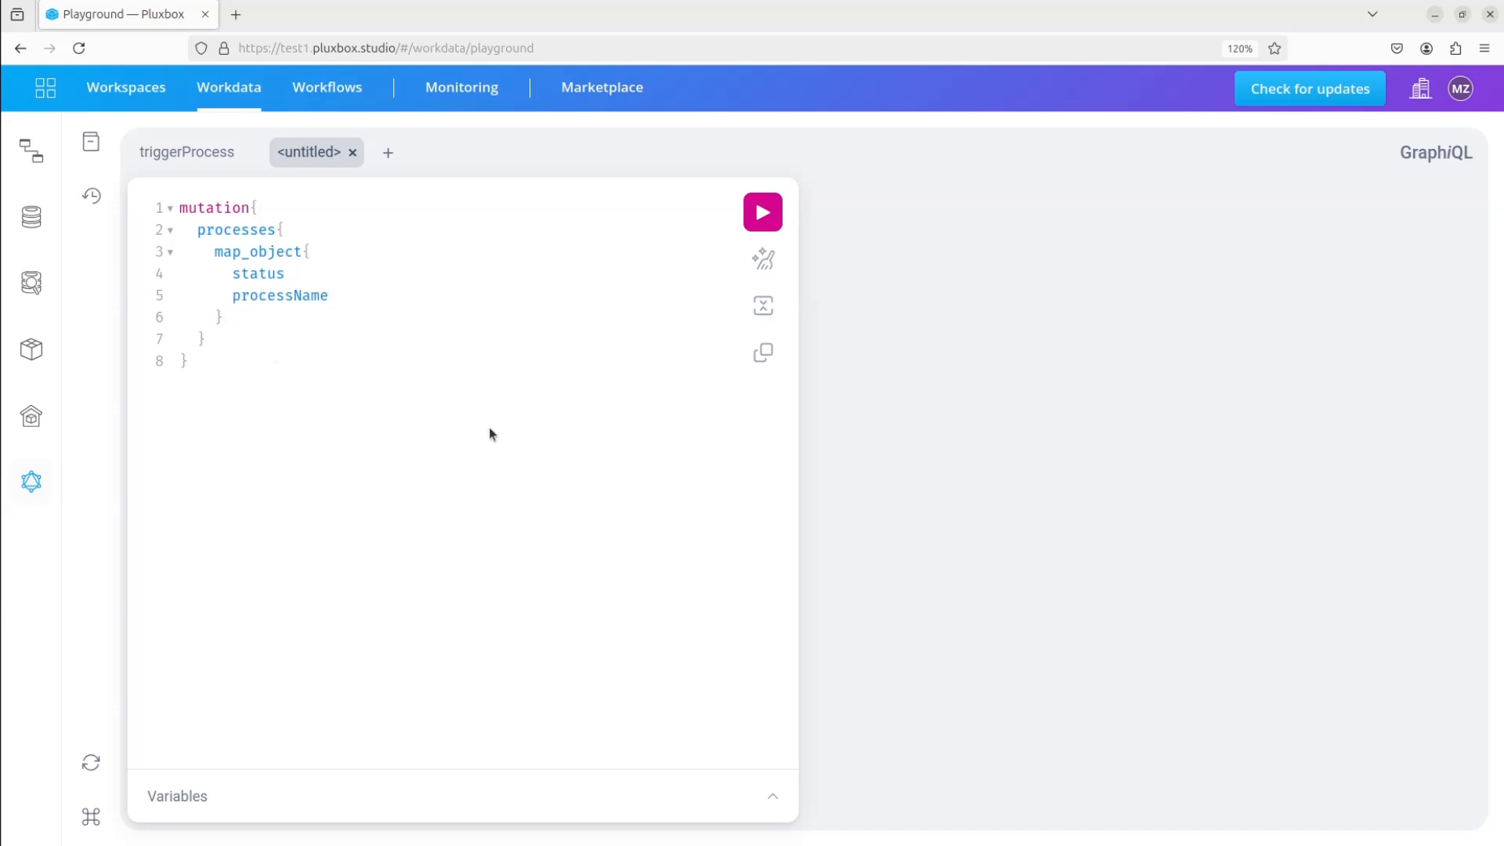
click(772, 222)
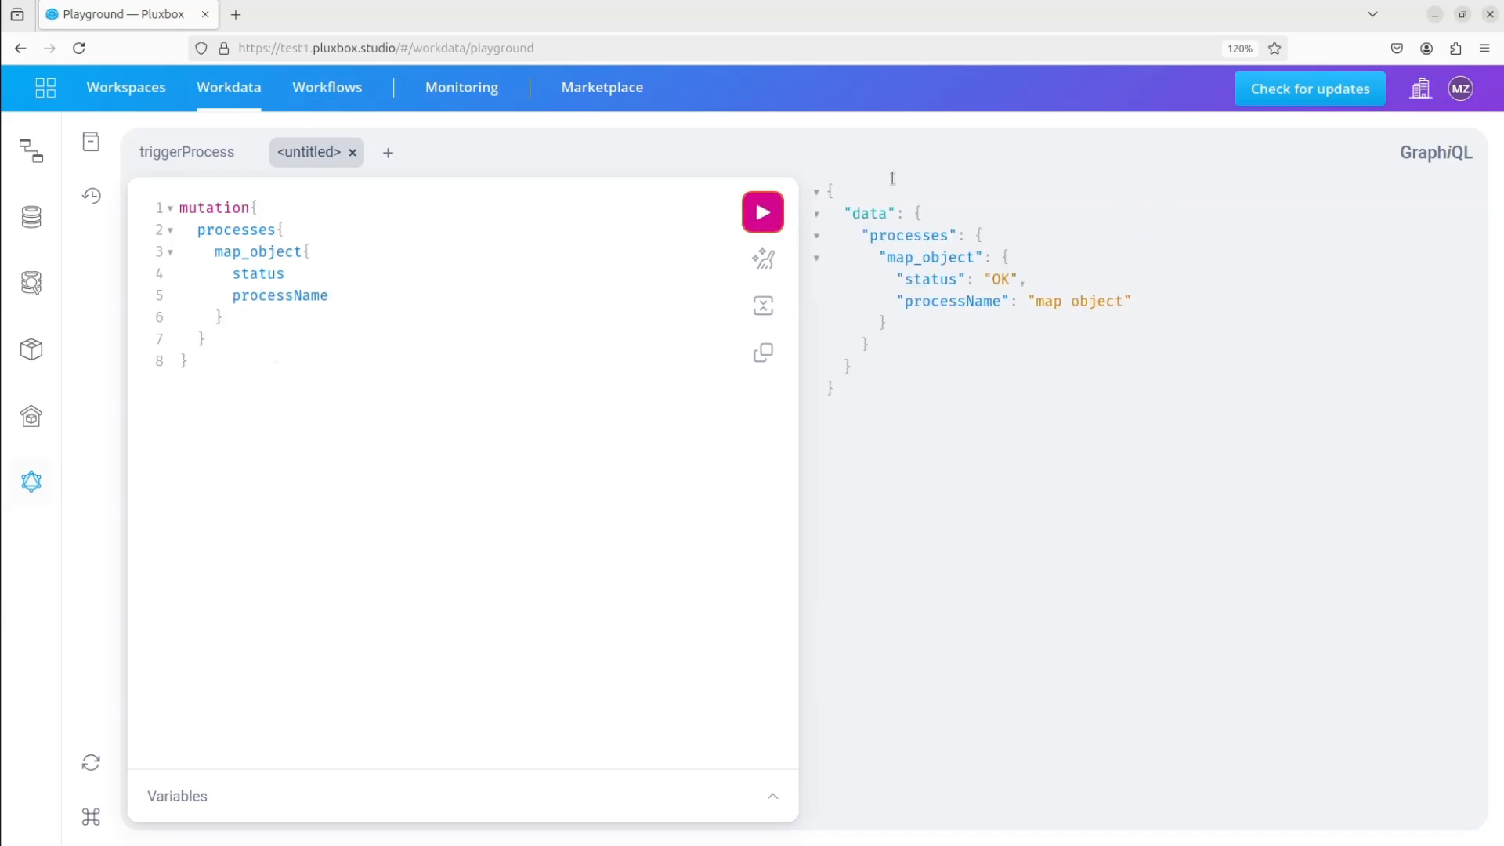
Open the News articles collection in the Data Explorer and examine the mapped columns of its records
click(31, 283)
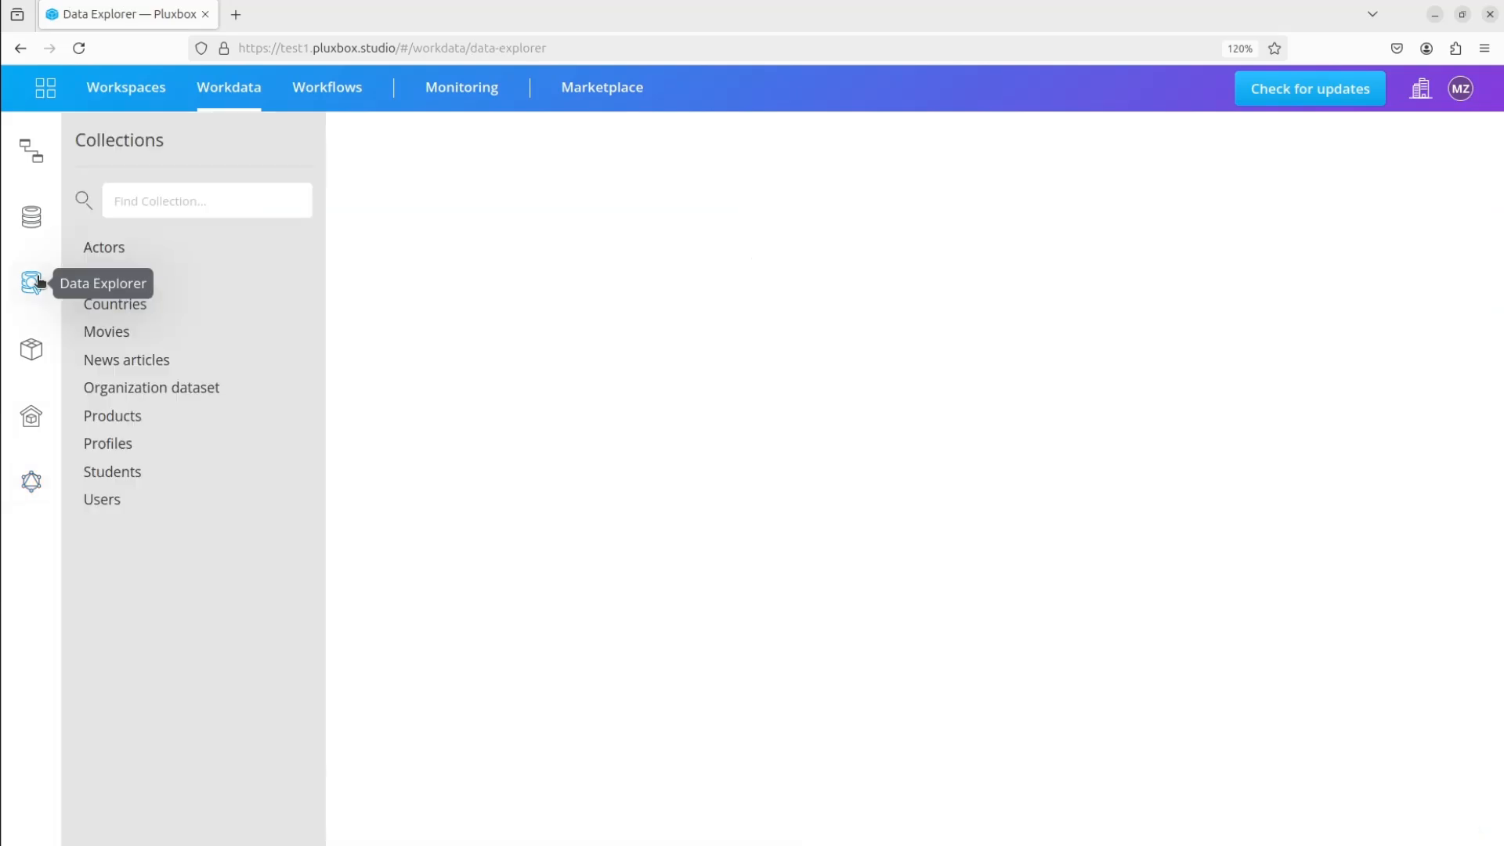
click(123, 362)
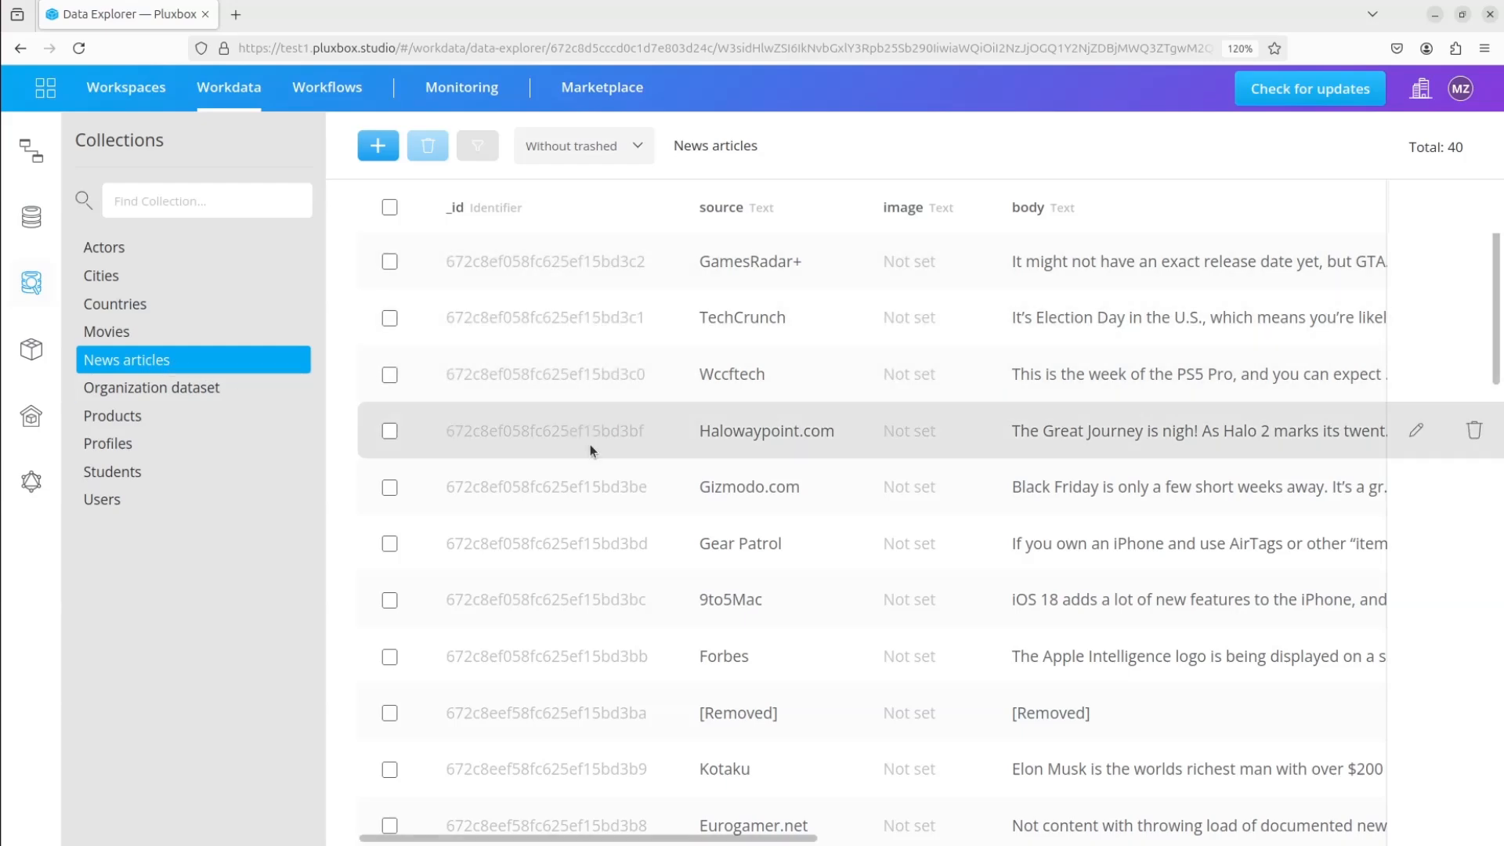
drag(598, 838, 1155, 840)
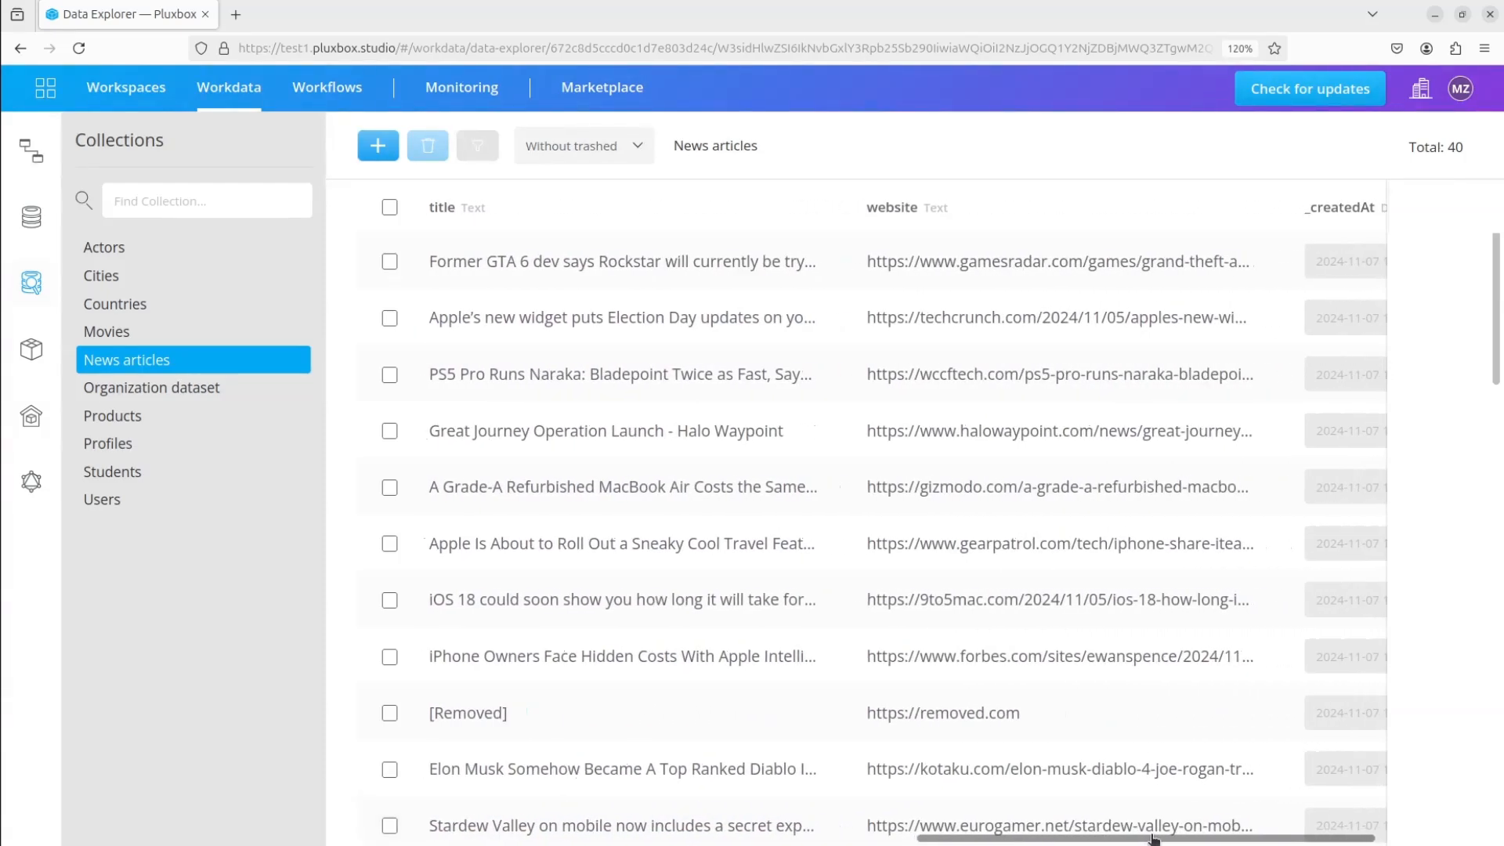
drag(946, 841, 714, 828)
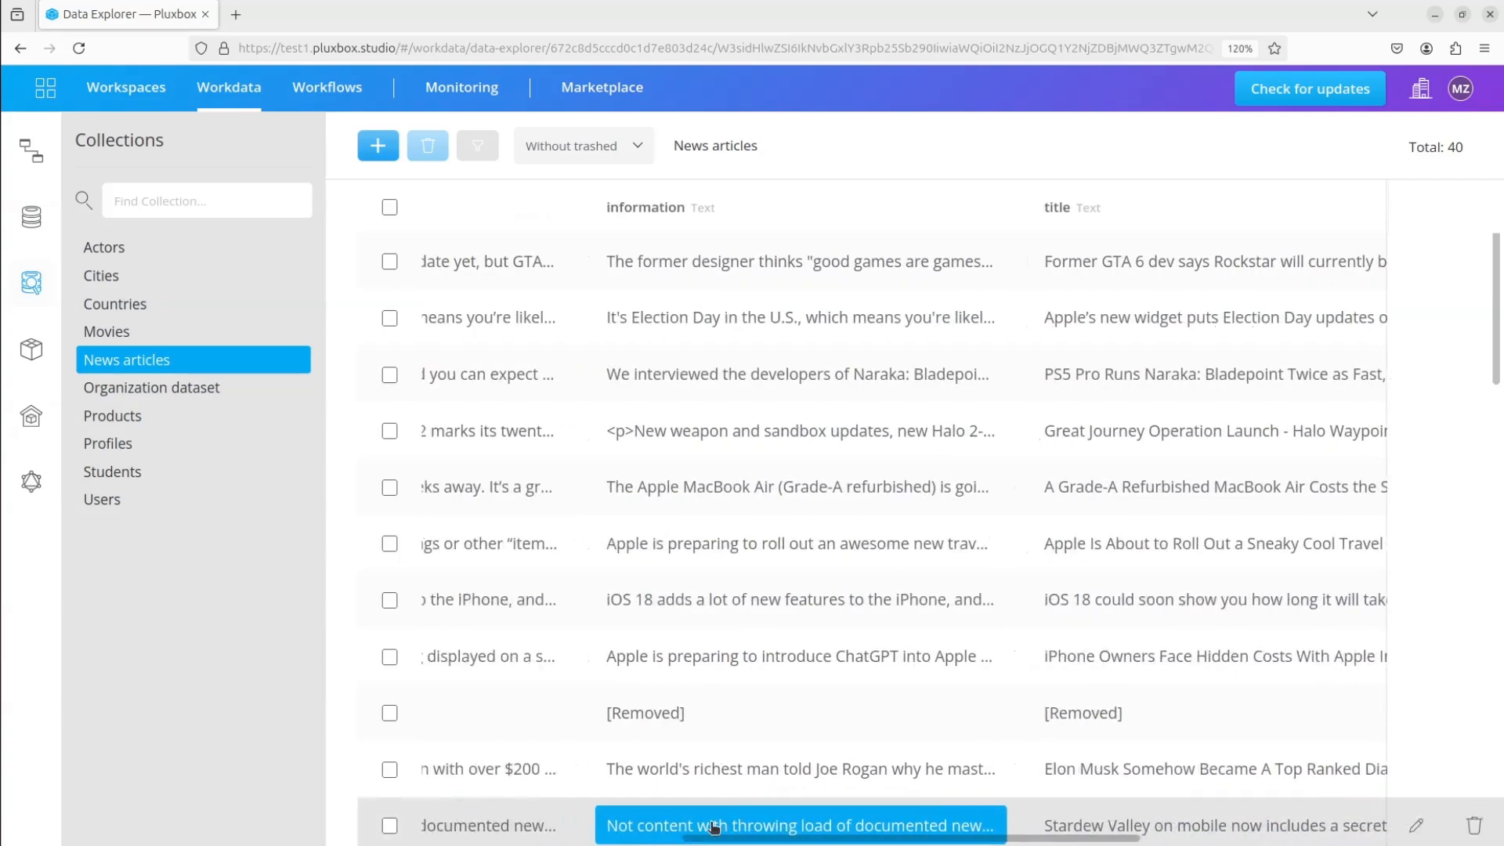